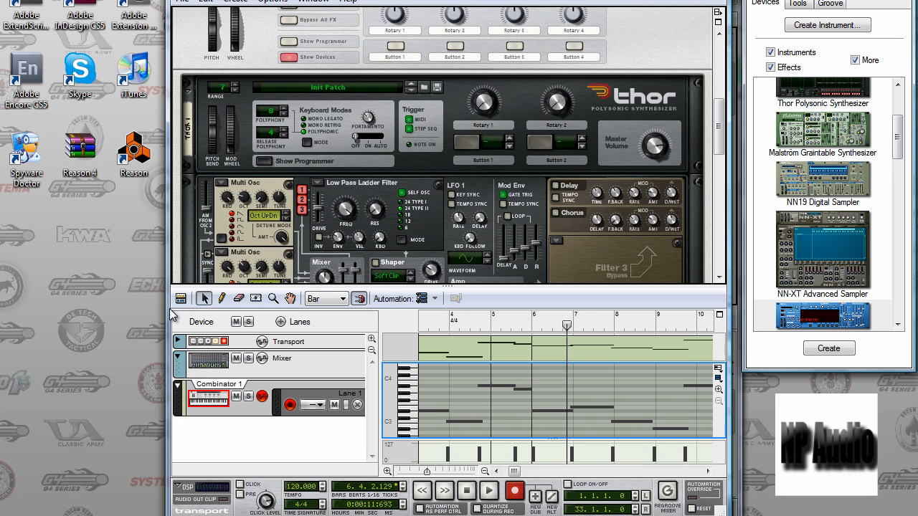
Return the sequencer to the arrangement view and delete every Combinator 1 clip after the first one.
left_click(181, 299)
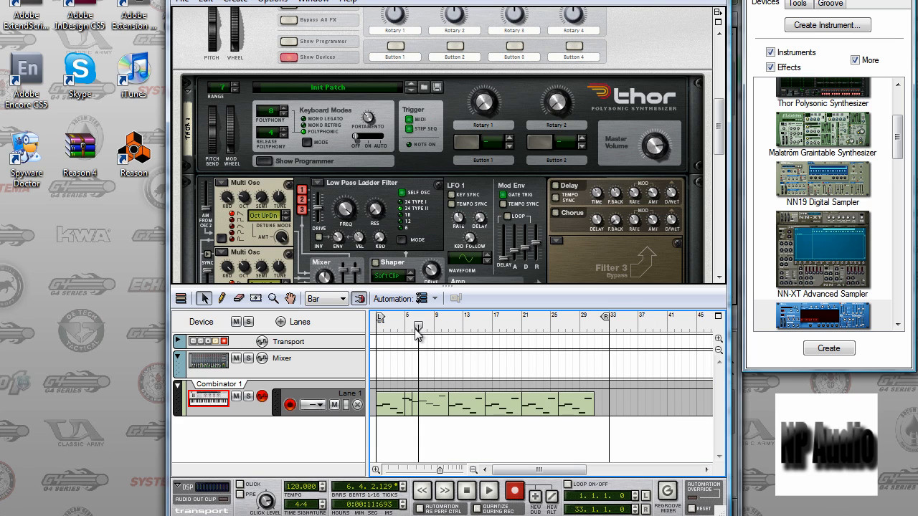
left_click(434, 406)
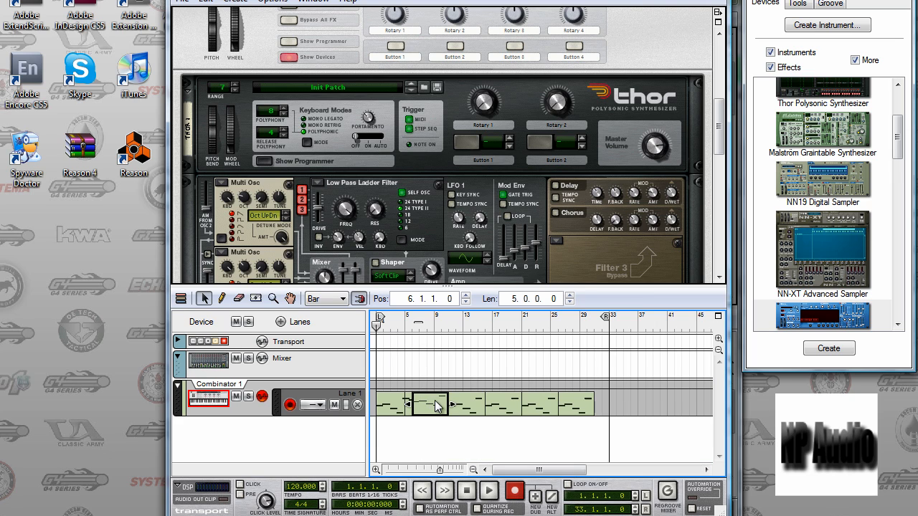
key("Delete")
left_click(456, 408)
key("Delete")
left_click(495, 409)
key("Delete")
left_click(537, 408)
key("Delete")
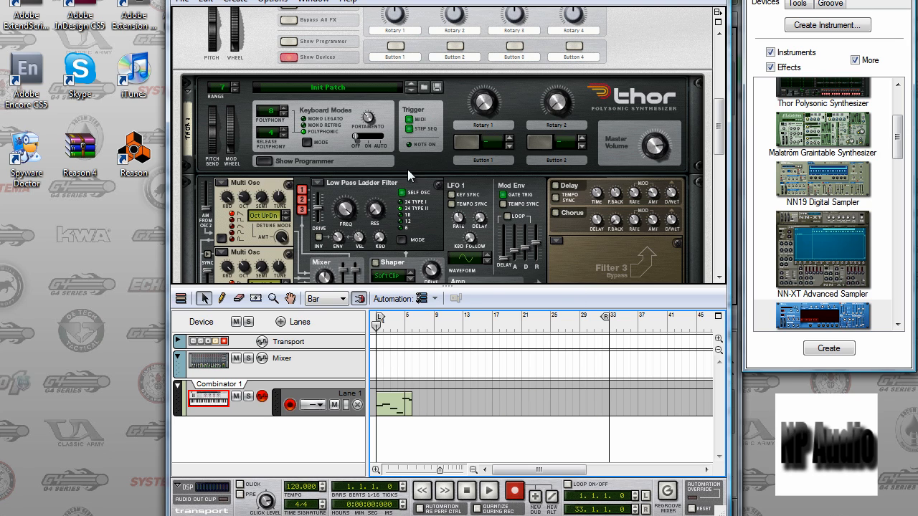
Look over the devices inside the Combinator, from the Thor synthesizer to the CF-101 Chorus/Flanger and MClass Equalizer.
mouse_move(715, 129)
left_mouse_down()
mouse_move(712, 64)
mouse_move(714, 144)
mouse_move(715, 122)
left_mouse_up()
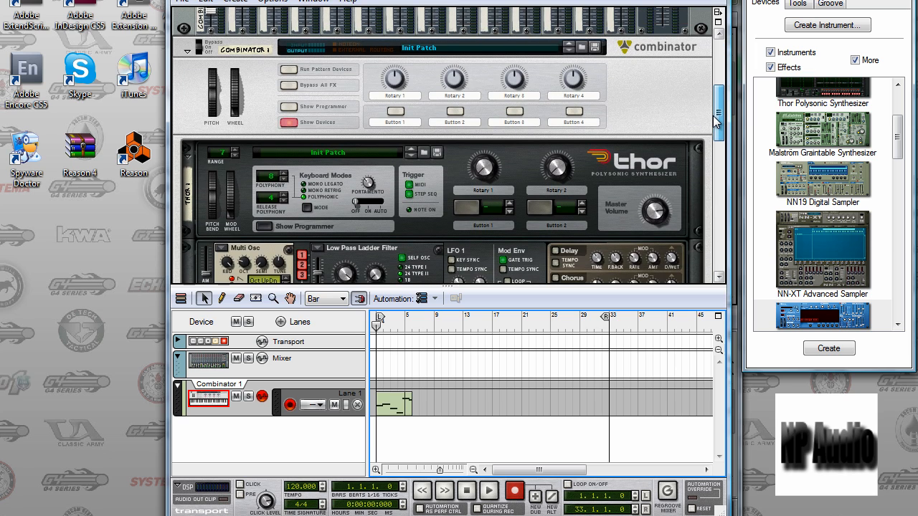
left_click_drag(714, 117, 687, 217)
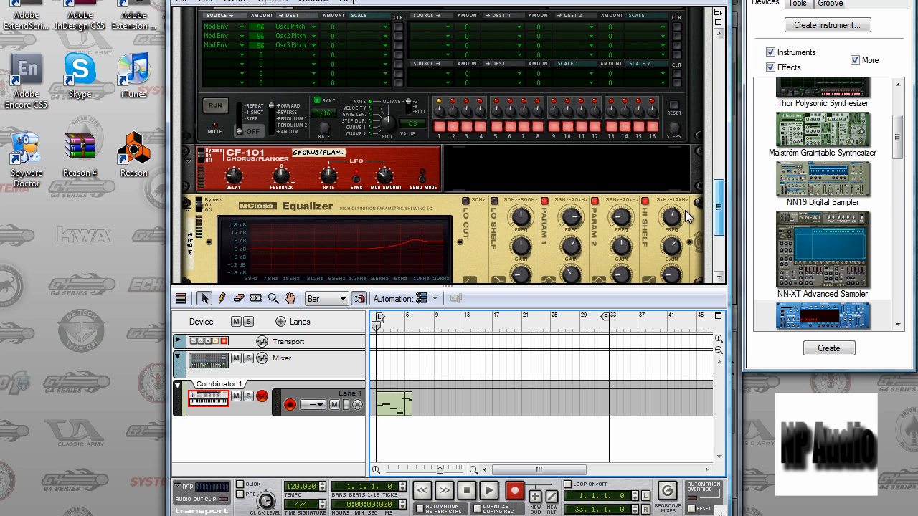
scroll(684, 222, "down", 4)
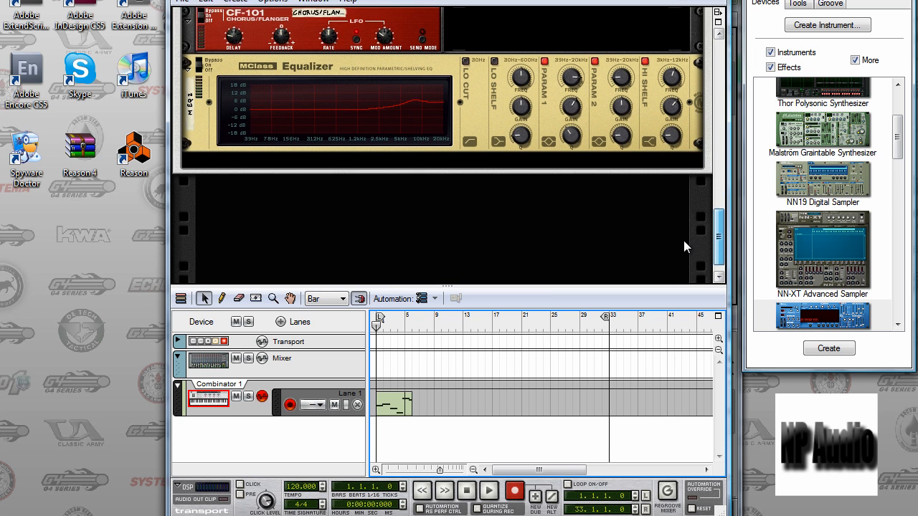
scroll(684, 250, "down", 1)
scroll(687, 244, "up", 5)
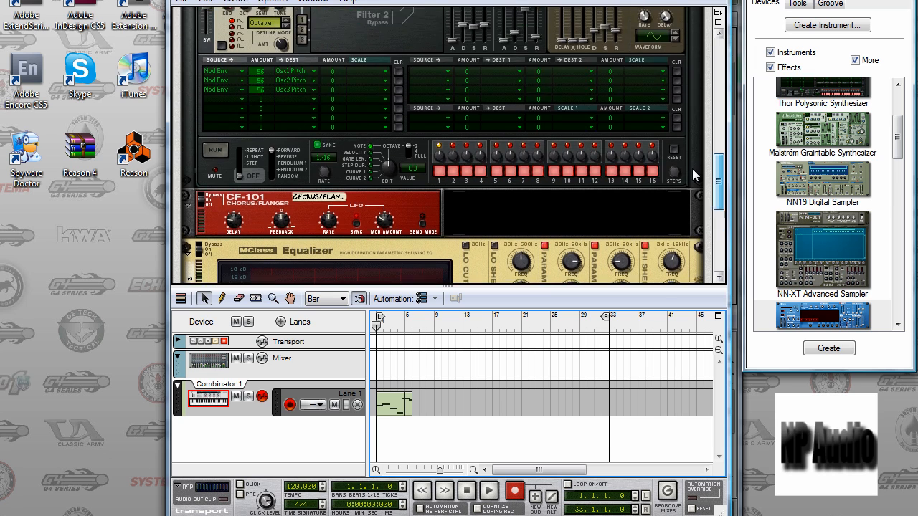
scroll(690, 113, "up", 10)
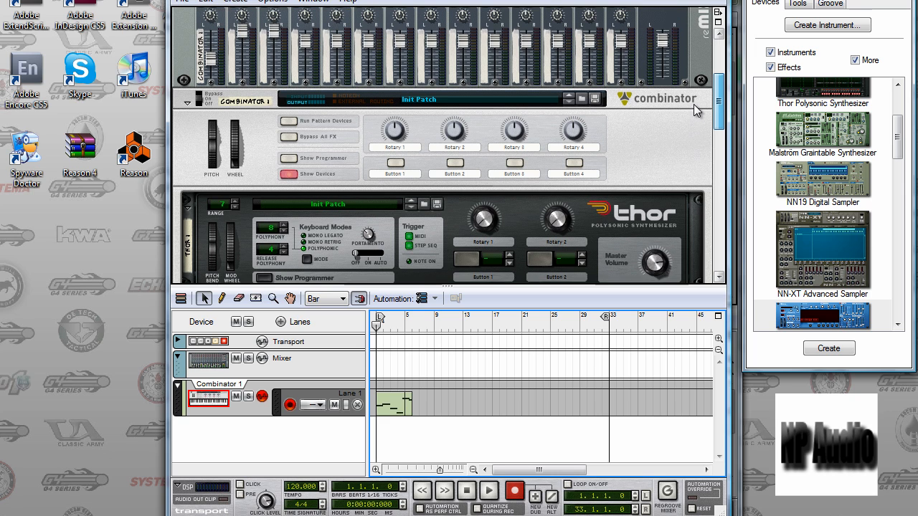
Play the remaining Combinator 1 clip from the start with the mixer in view, and stop after it ends.
scroll(695, 101, "up", 6)
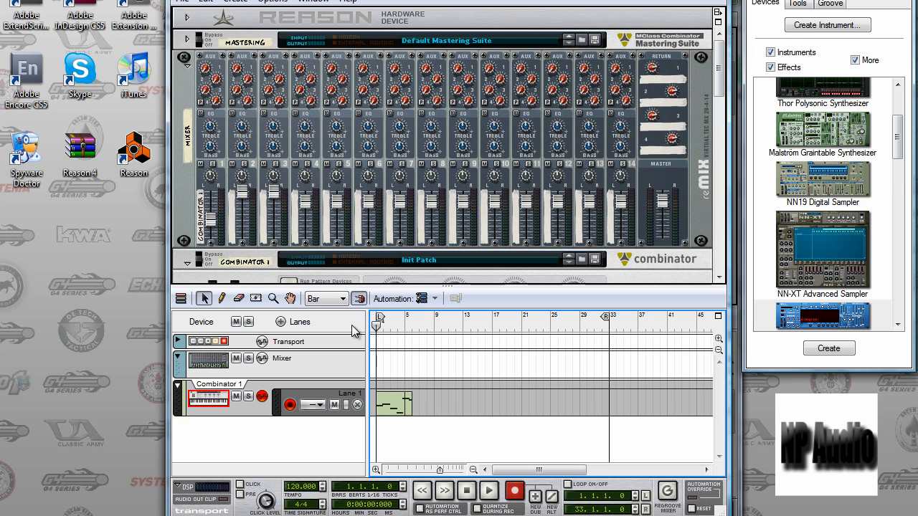
key("space")
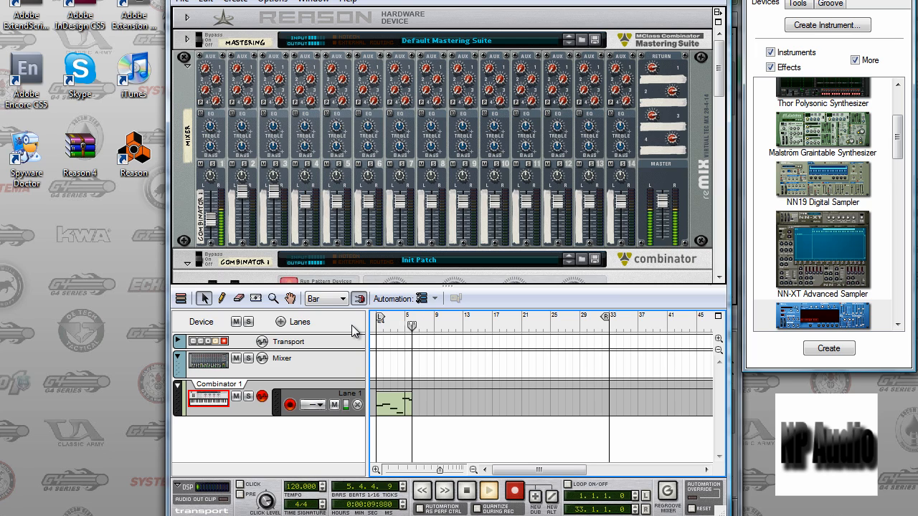
key("space")
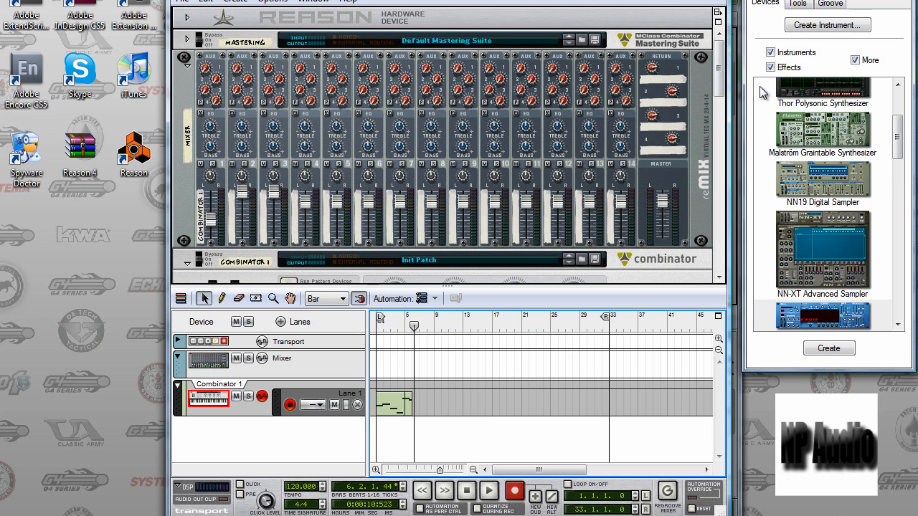
Locate the Thor synthesizer in the rack and select Thor Polysonic Synthesizer among the available instruments.
left_click_drag(720, 80, 715, 122)
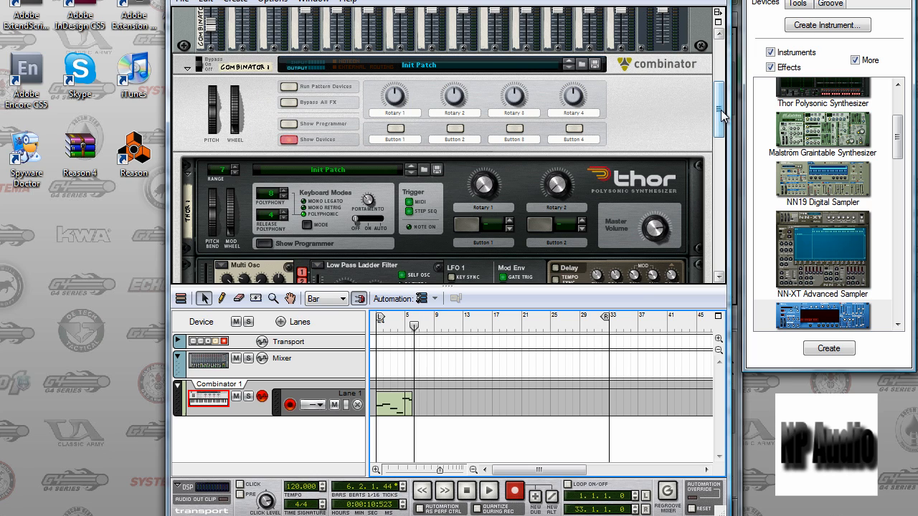
left_click_drag(722, 117, 717, 125)
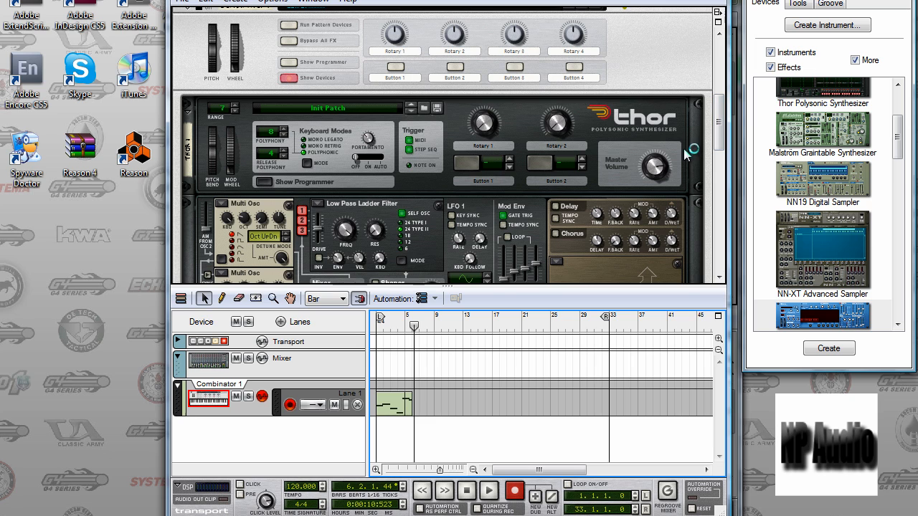
right_click(704, 135)
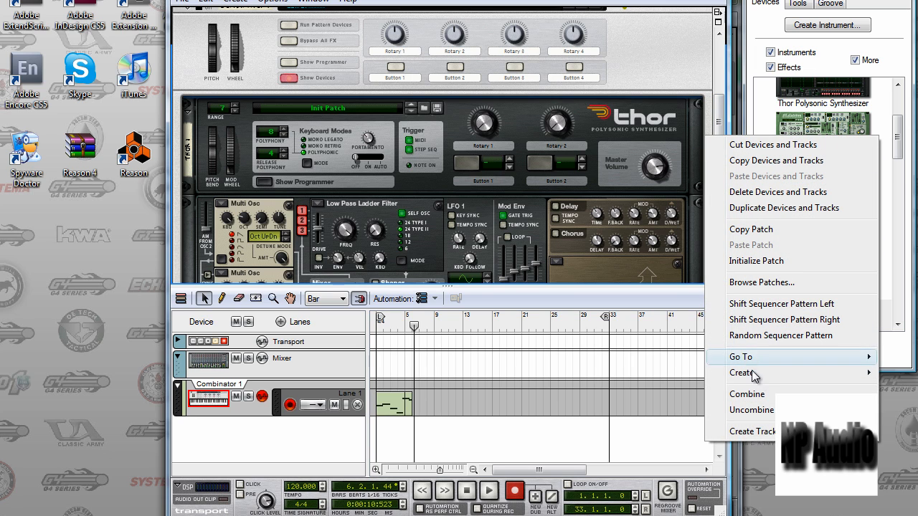
left_click(717, 114)
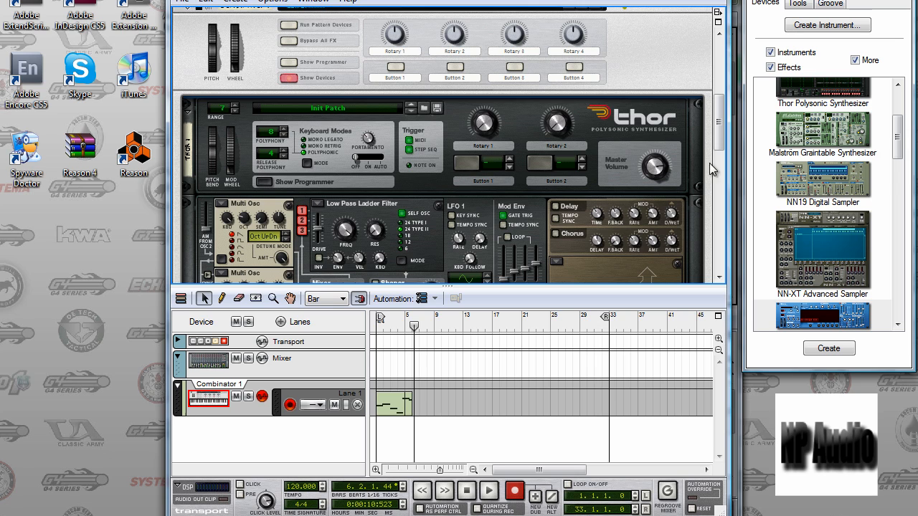
left_click_drag(894, 130, 890, 106)
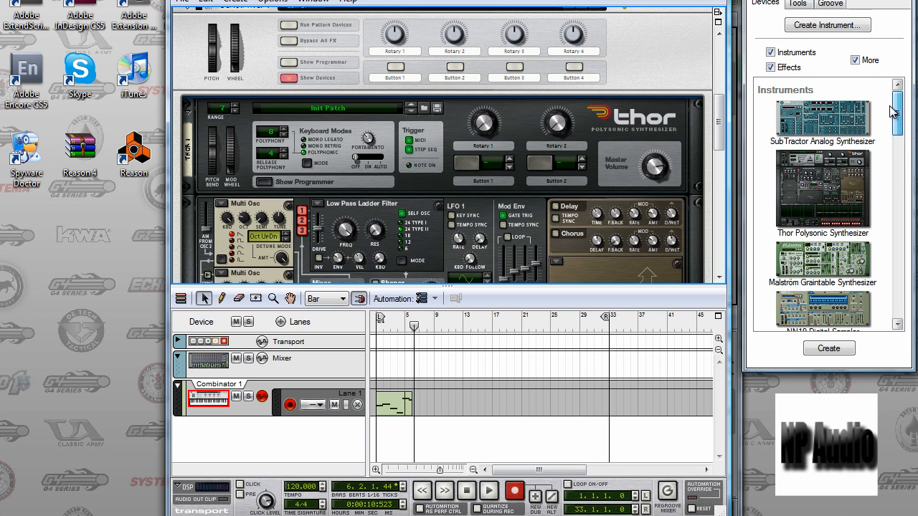
left_click(801, 178)
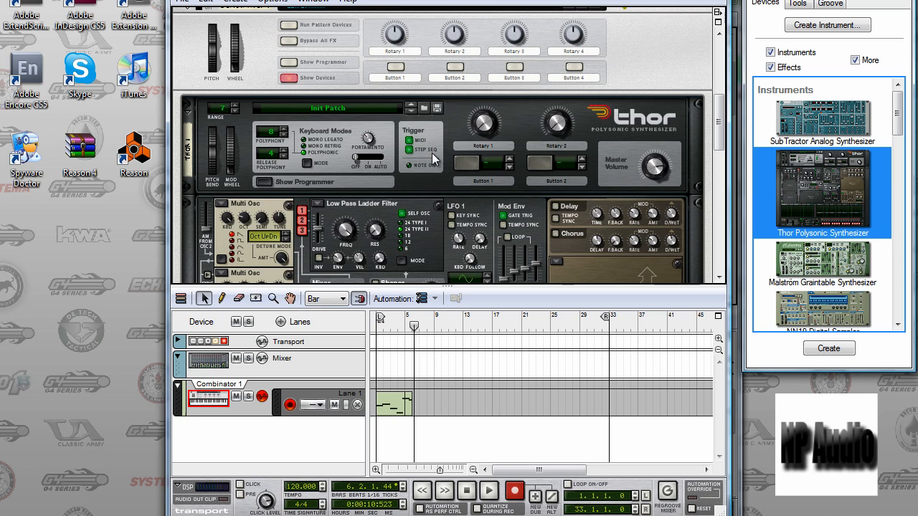
Check Thor's Rotary 1, Rotary 2 and Master Volume settings and the oscillator types available for oscillator 1.
left_click(479, 127)
mouse_move(479, 127)
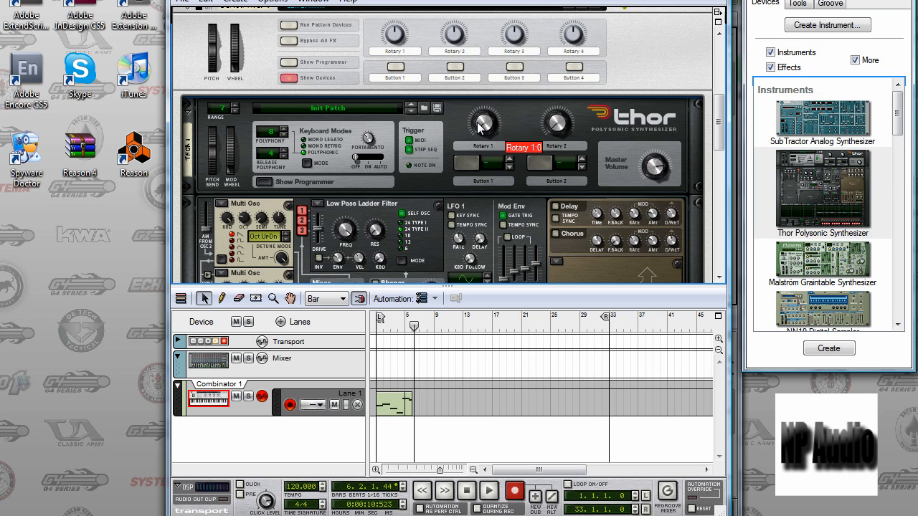
mouse_move(556, 131)
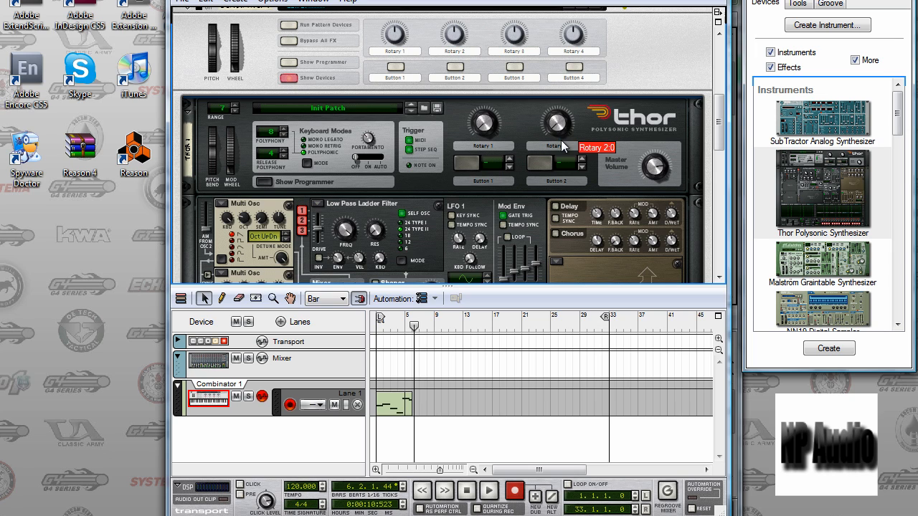
mouse_move(653, 169)
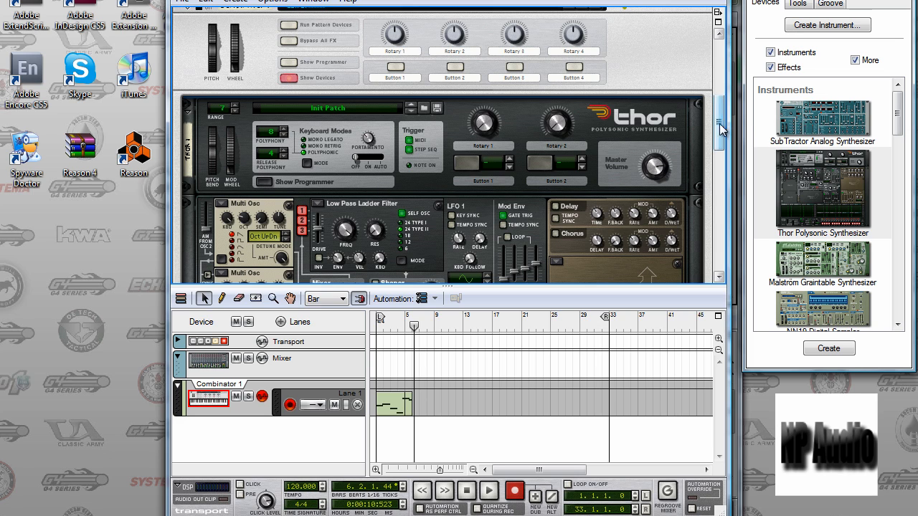
scroll(562, 187, "down", 3)
left_click(216, 138)
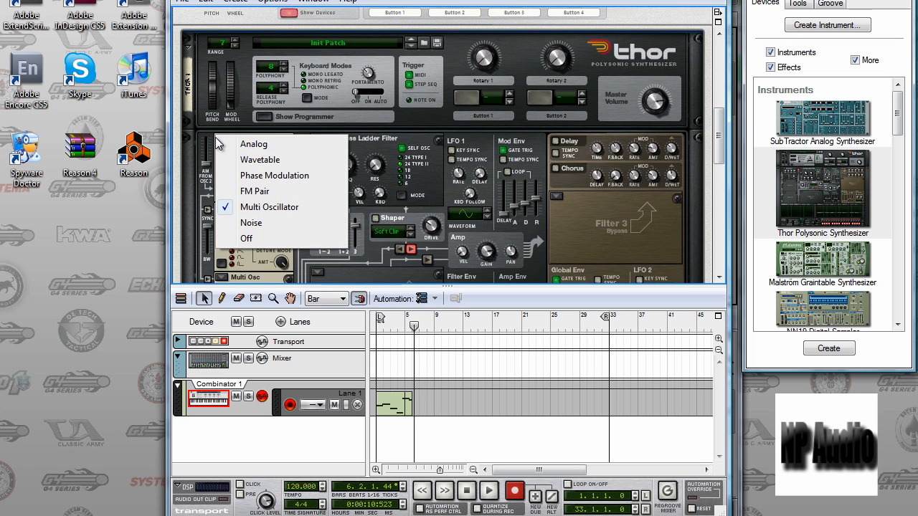
left_click(169, 156)
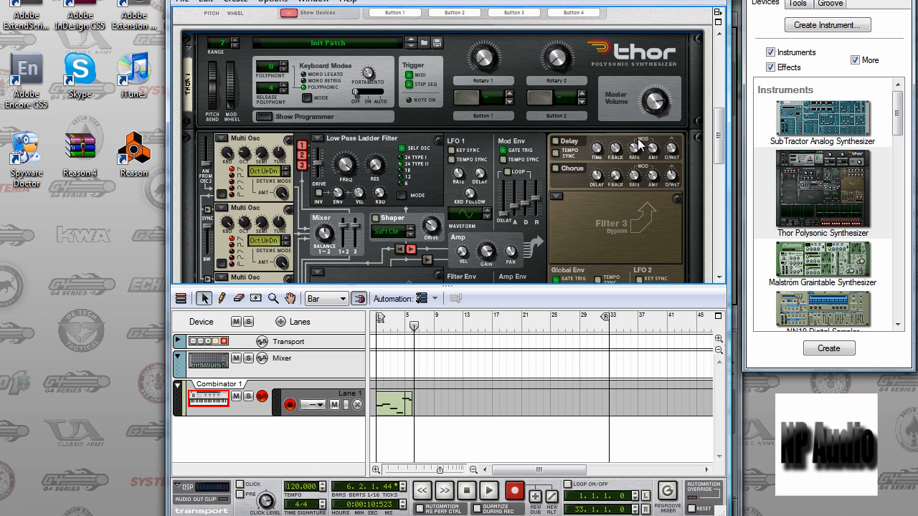
Examine the keyboard tracking and detune amount settings of Thor's Multi Oscillators.
scroll(719, 133, "down", 4)
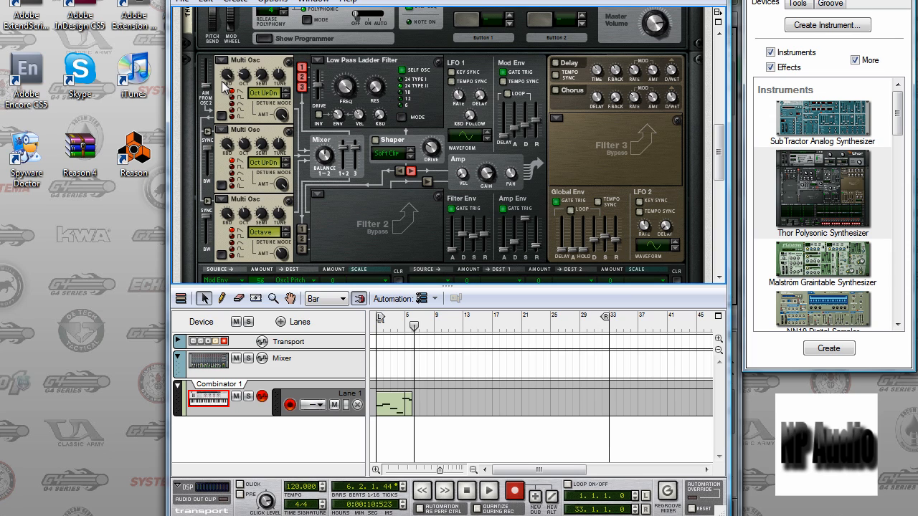
mouse_move(228, 80)
mouse_move(283, 119)
mouse_move(230, 152)
mouse_move(282, 188)
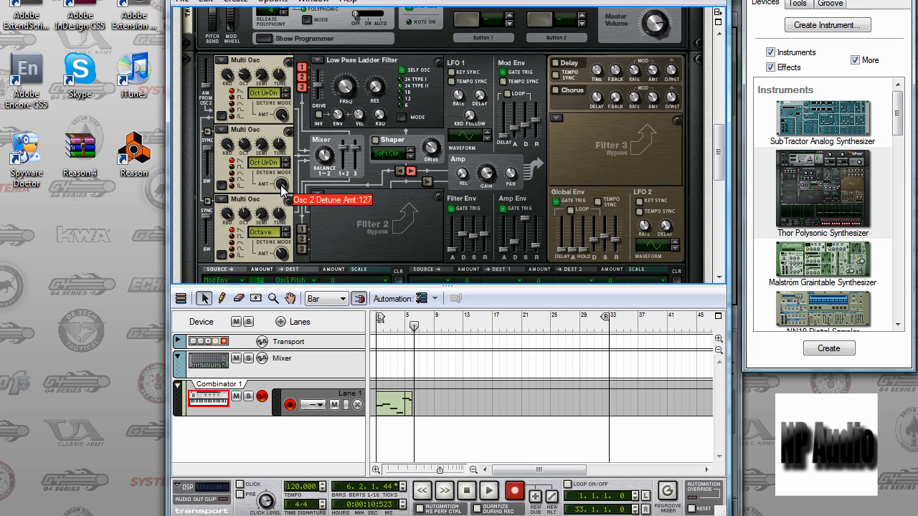
mouse_move(229, 217)
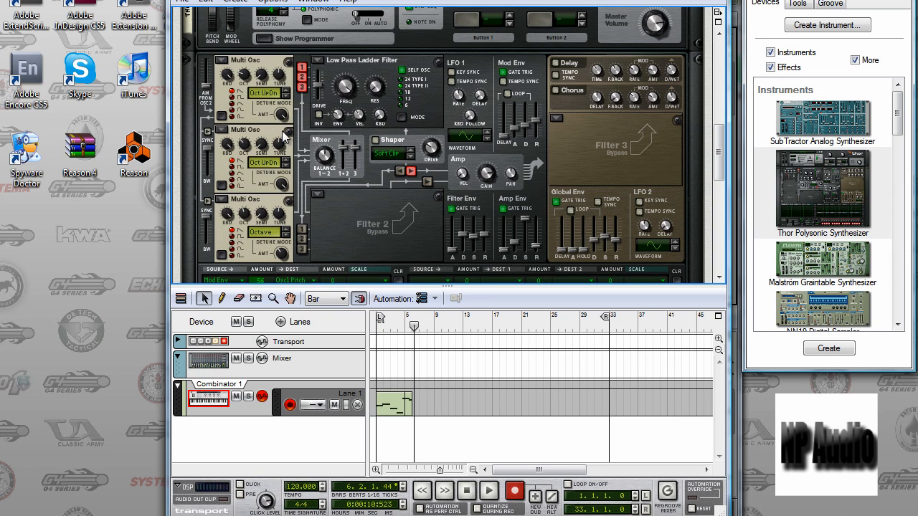
Switch the routing of oscillators 1, 2 and 3 into Filter 1 off and back on.
left_click(302, 67)
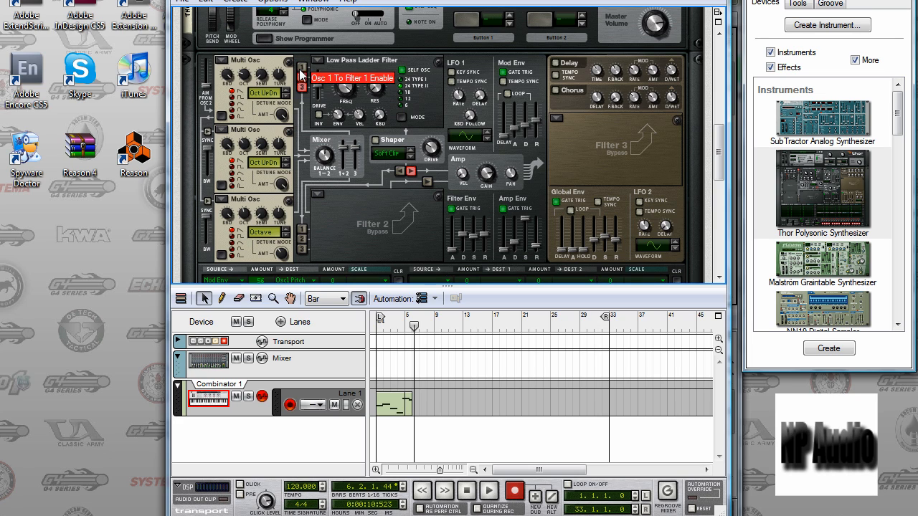
left_click(302, 77)
left_click(302, 86)
left_click(302, 67)
left_click(302, 76)
left_click(302, 87)
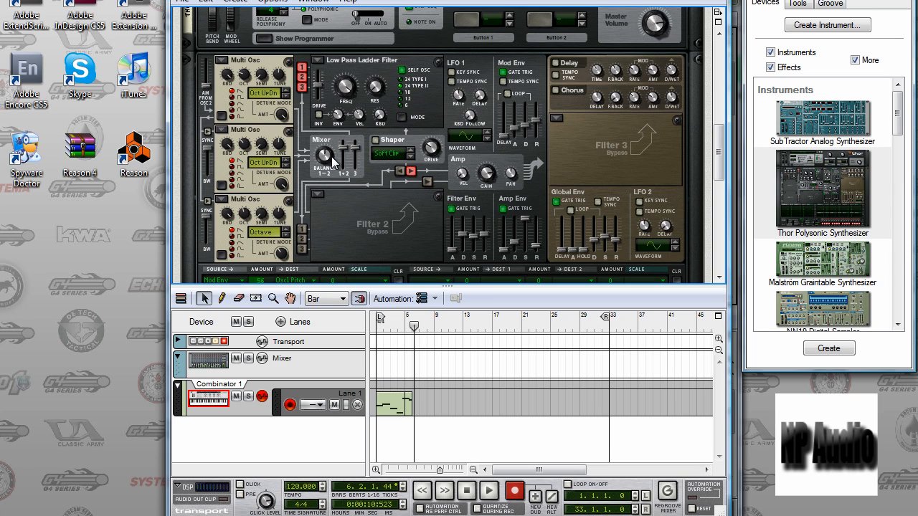
Examine Thor's mixer balance, Shaper drive, LFO 1, Mod Env and Chorus settings.
mouse_move(330, 156)
mouse_move(431, 149)
mouse_move(461, 100)
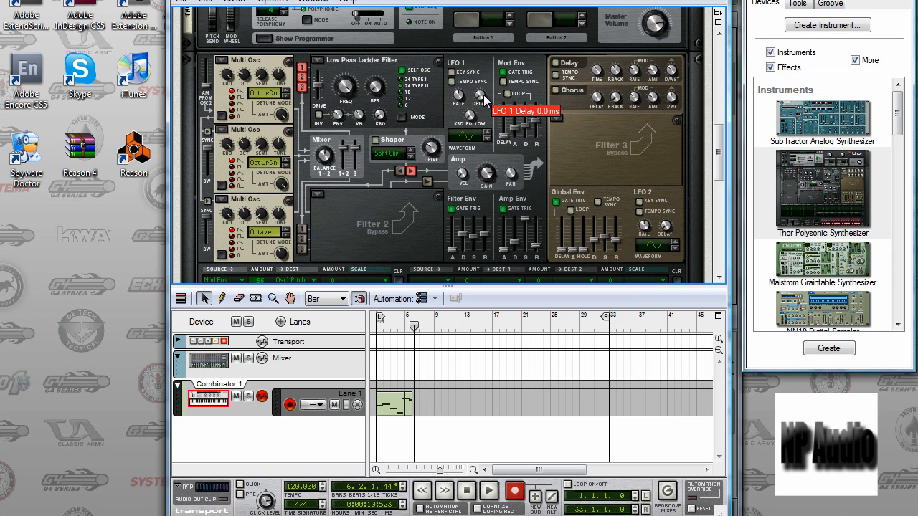
mouse_move(472, 119)
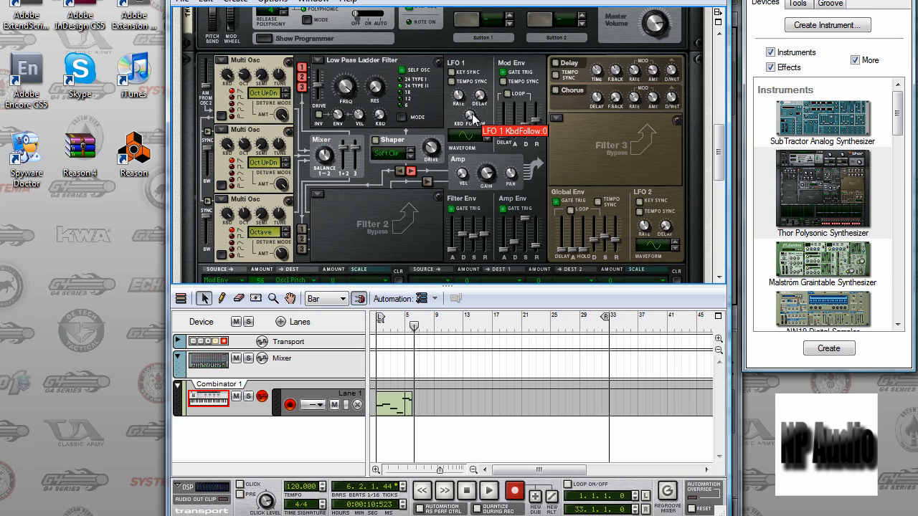
mouse_move(481, 137)
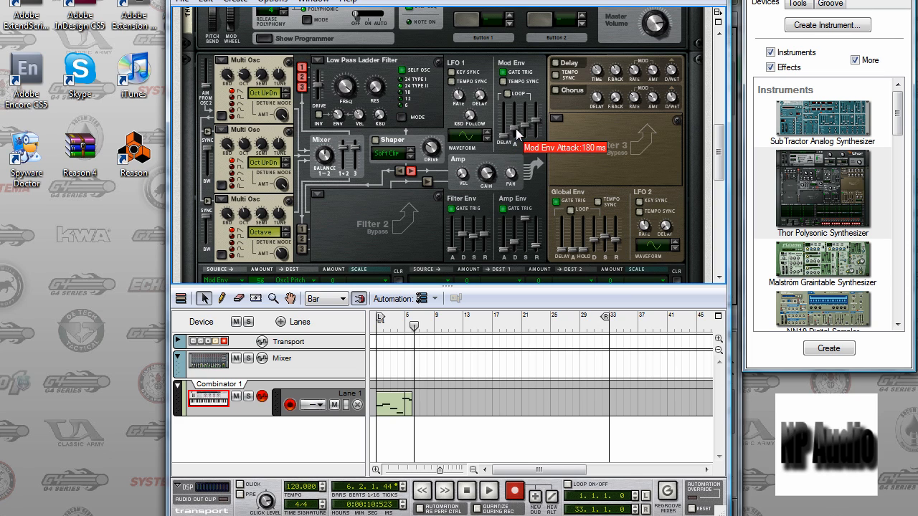
mouse_move(528, 129)
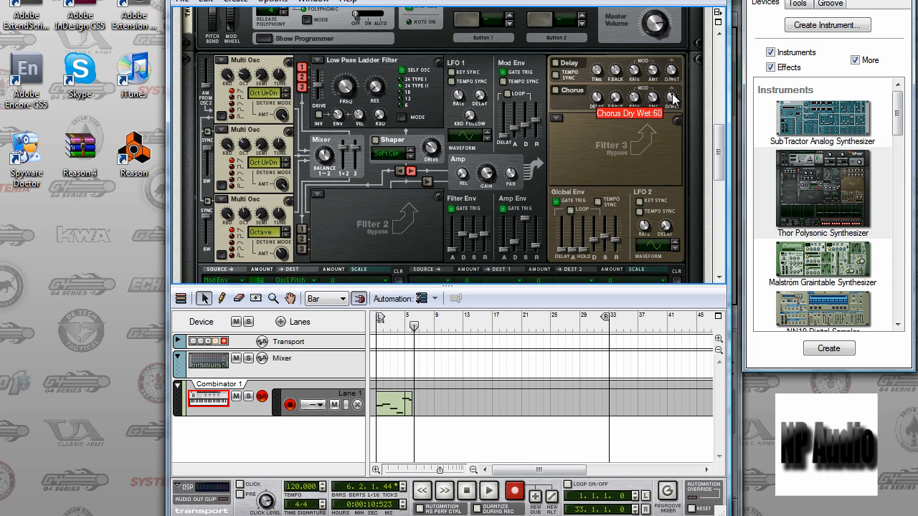
Examine the slider settings of Thor's Filter Env, Amp Env and Global Env.
left_click_drag(714, 132, 720, 158)
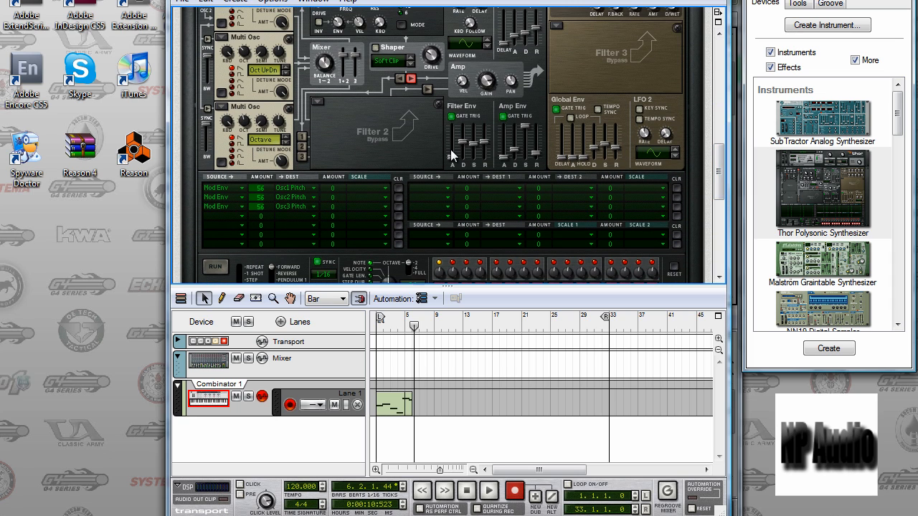
mouse_move(452, 159)
left_click_drag(451, 156, 450, 165)
mouse_move(502, 160)
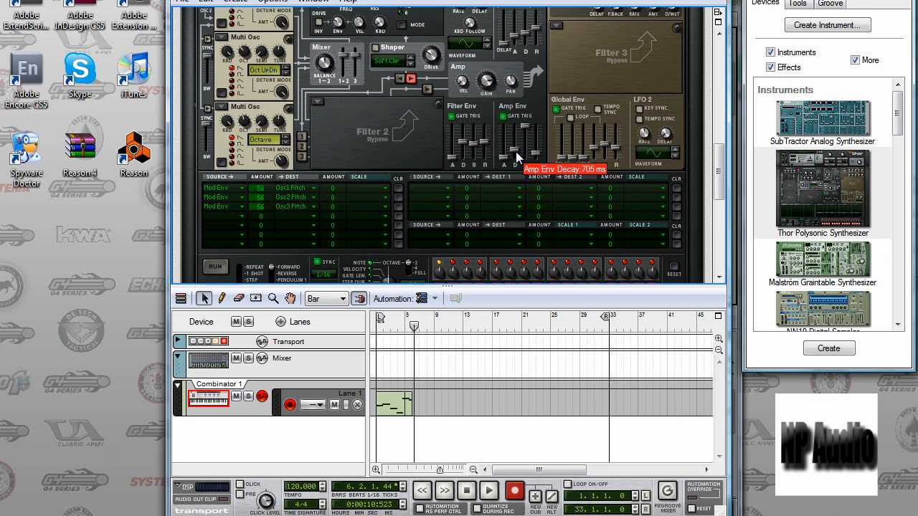
mouse_move(527, 133)
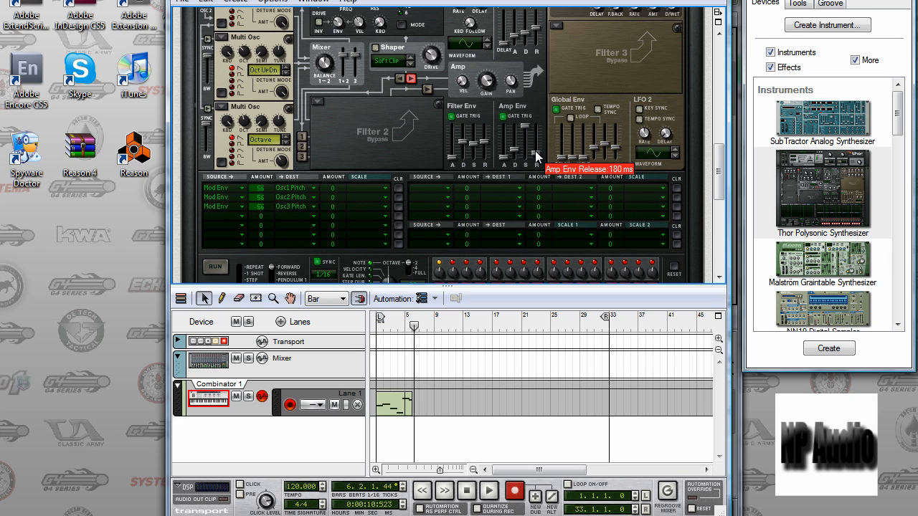
mouse_move(577, 160)
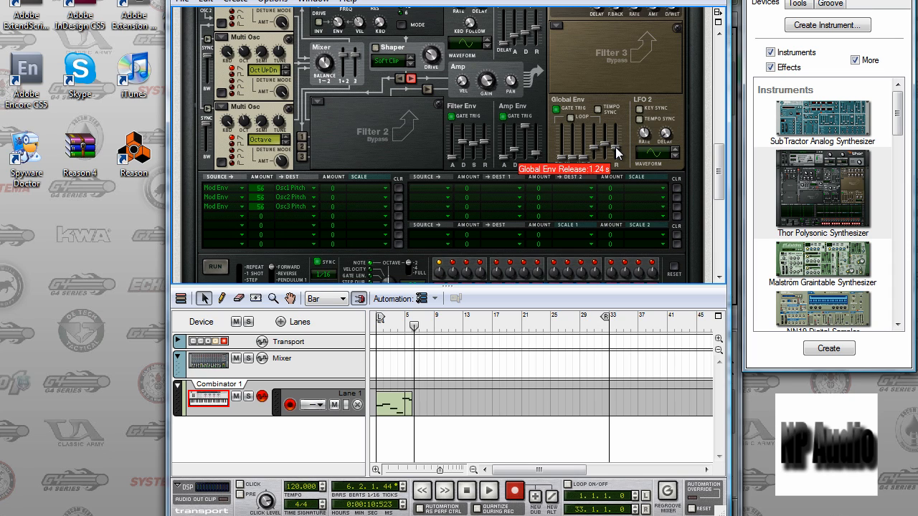
Examine the source and destination choices in the first row of Thor's modulation matrix.
mouse_move(644, 138)
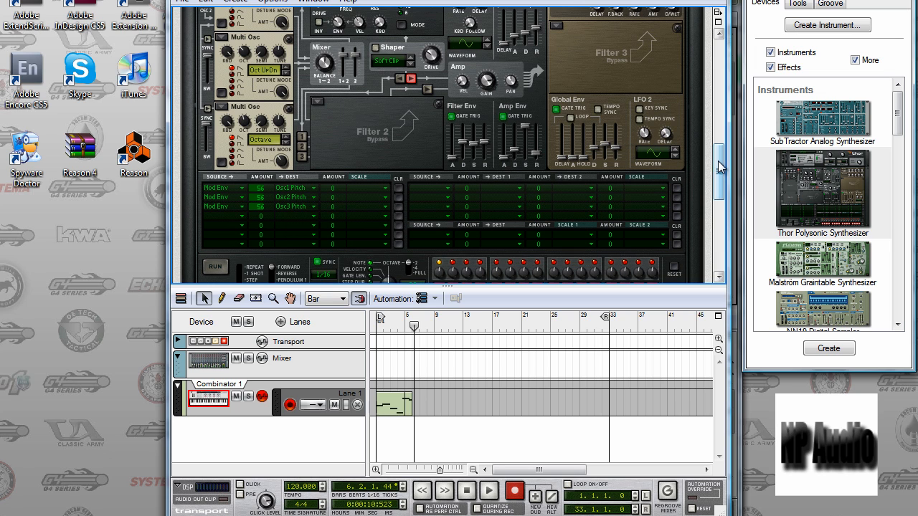
scroll(718, 161, "down", 3)
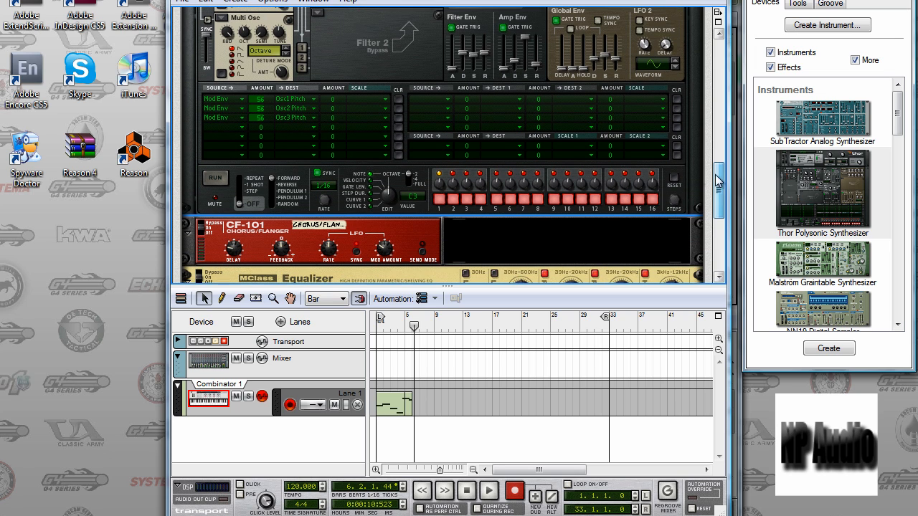
left_click(240, 97)
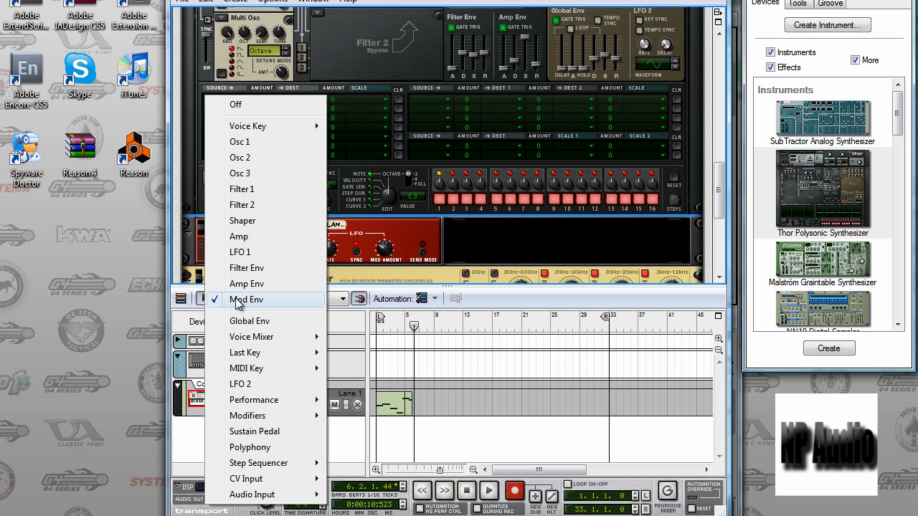
left_click(236, 302)
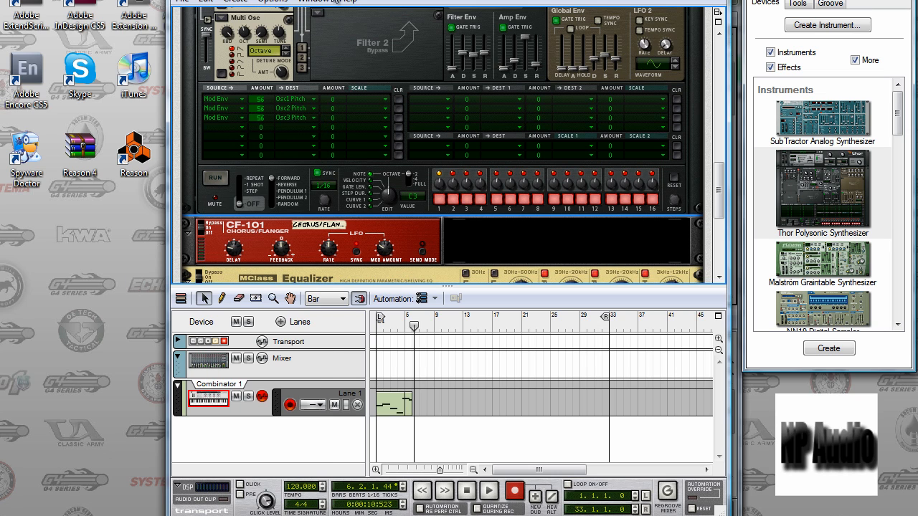
left_click(314, 99)
mouse_move(318, 127)
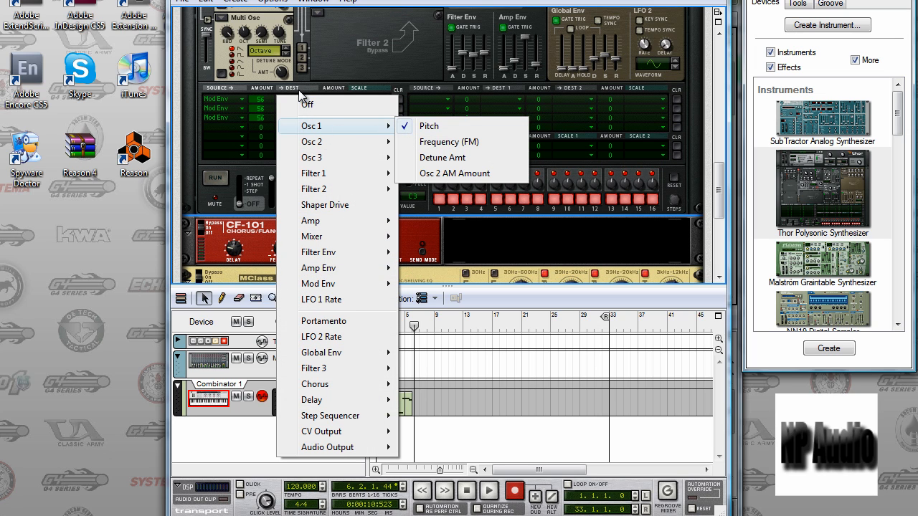
left_click(323, 3)
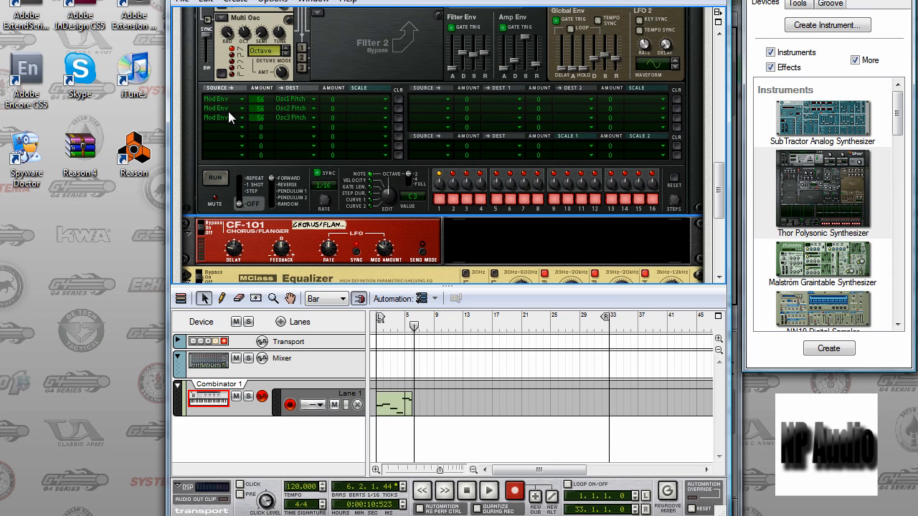
Examine the destination choices in the second and third rows of Thor's modulation matrix.
left_click(311, 107)
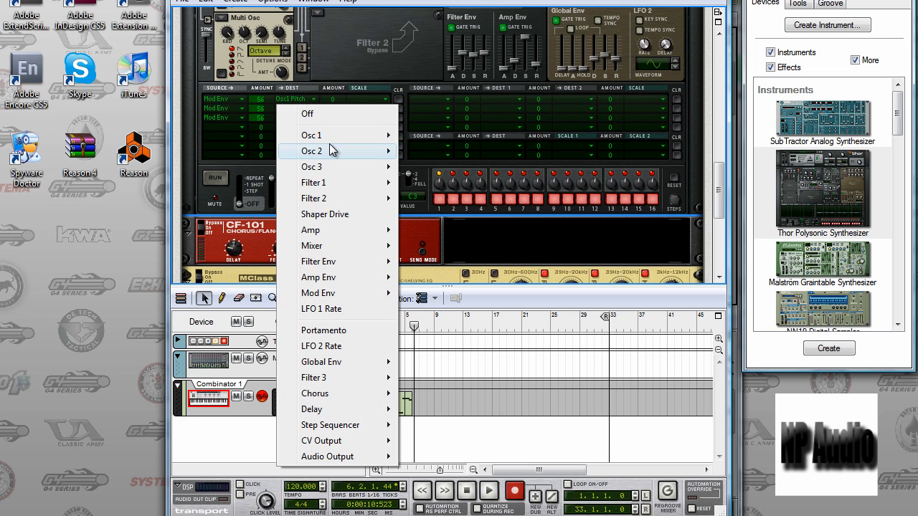
mouse_move(334, 152)
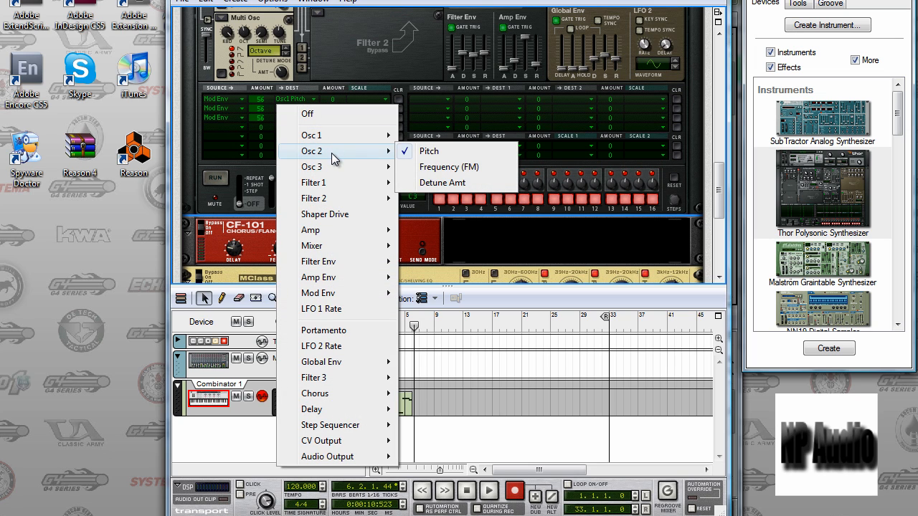
left_click(308, 29)
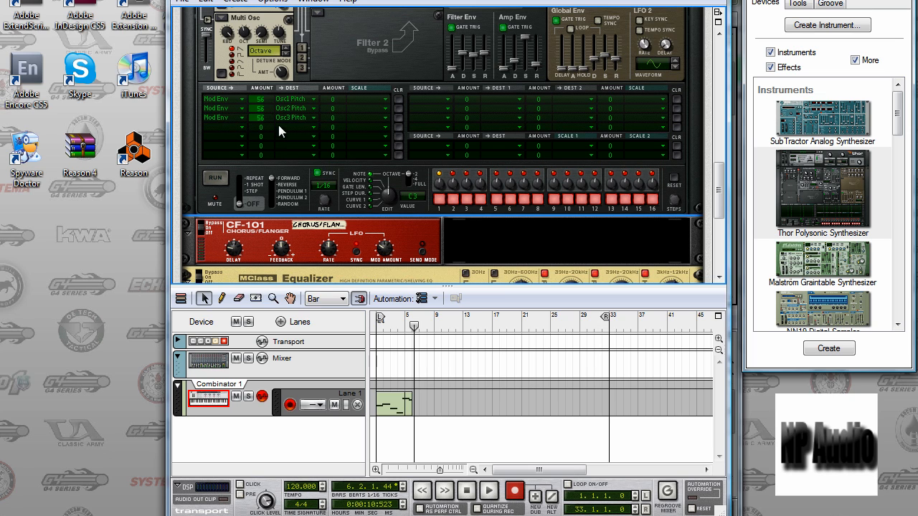
left_click(312, 122)
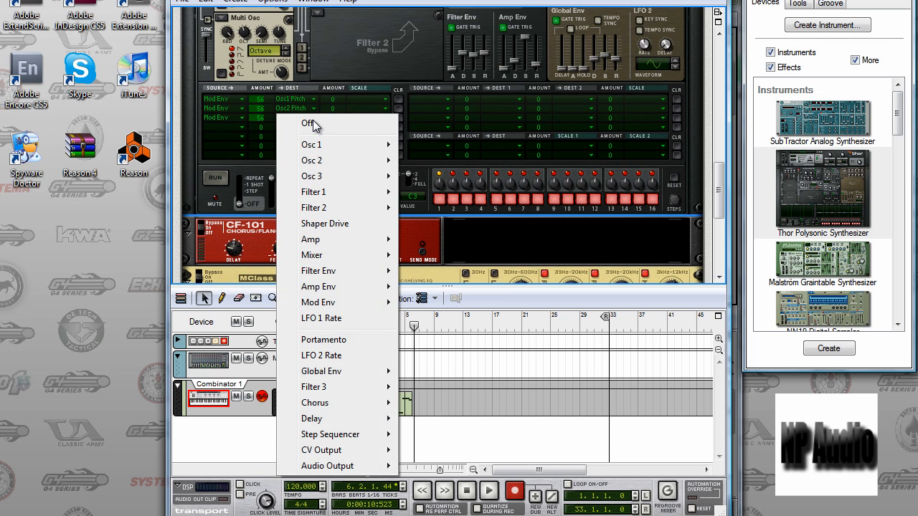
mouse_move(313, 176)
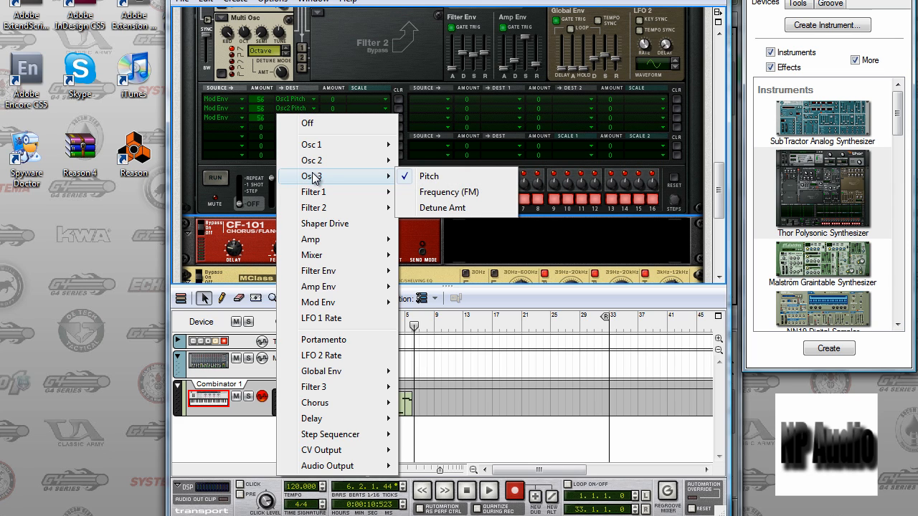
left_click(325, 1)
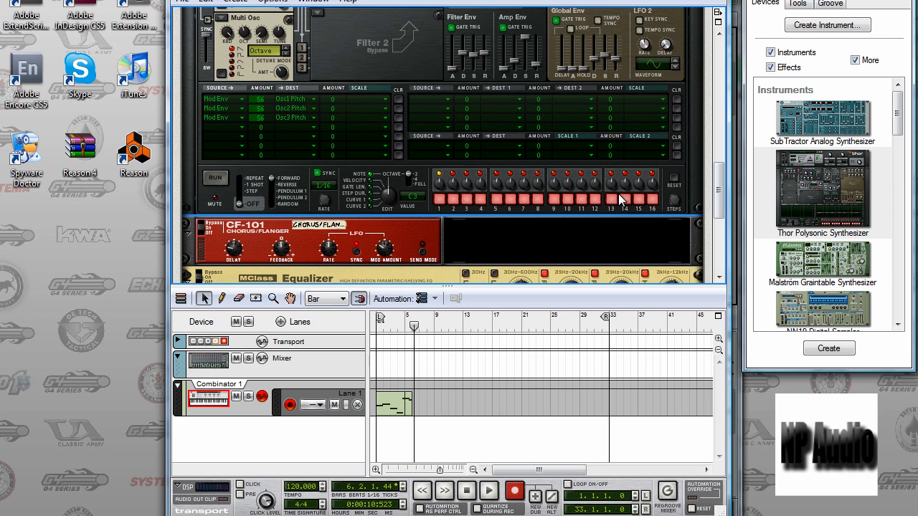
Locate the CF-101 Chorus/Flanger among the available devices and examine the delay, feedback and LFO settings of the one in the rack.
left_click_drag(718, 190, 714, 218)
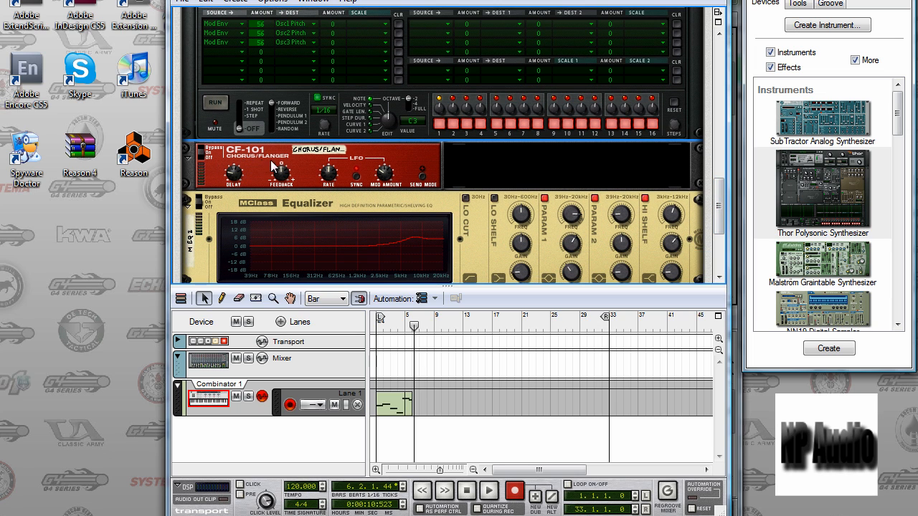
left_click_drag(893, 116, 895, 244)
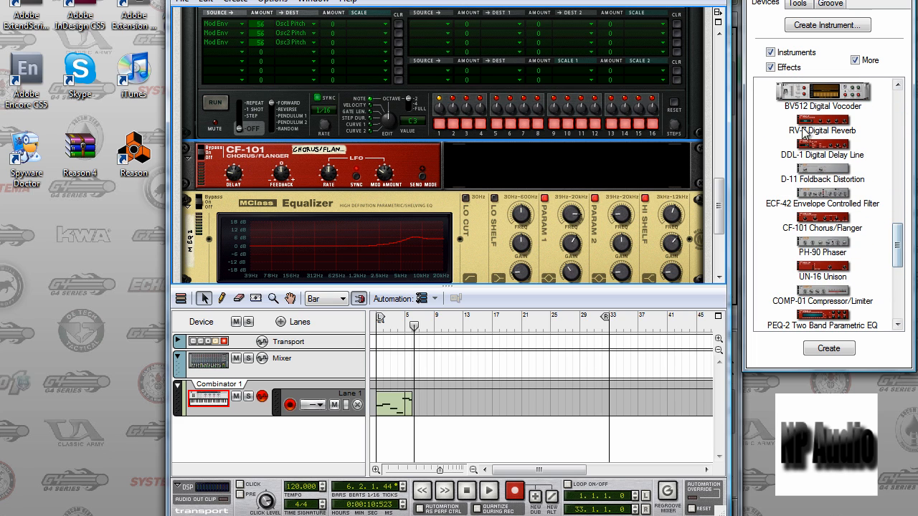
left_click(820, 227)
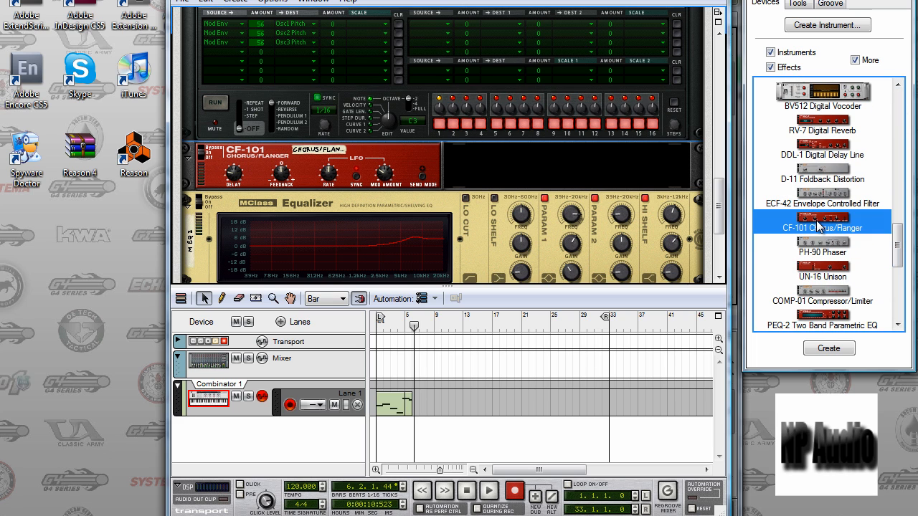
left_click(229, 178)
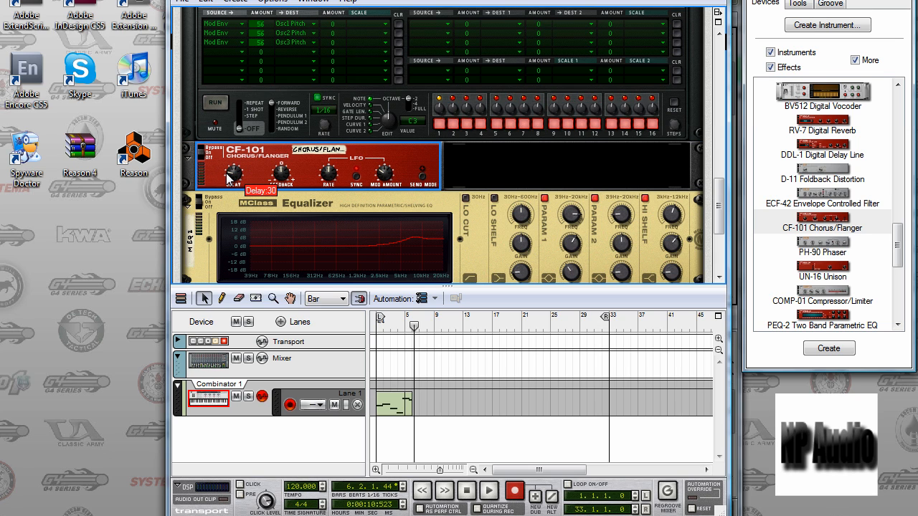
mouse_move(282, 175)
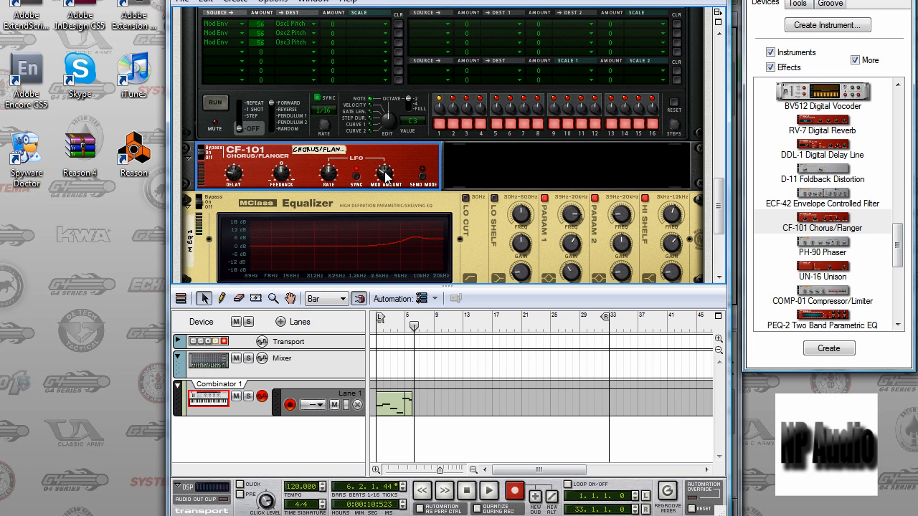
mouse_move(385, 176)
Locate the MClass Equalizer among the available effects and examine the Param 1 frequency, gain and Q of the one in the rack.
scroll(718, 221, "down", 3)
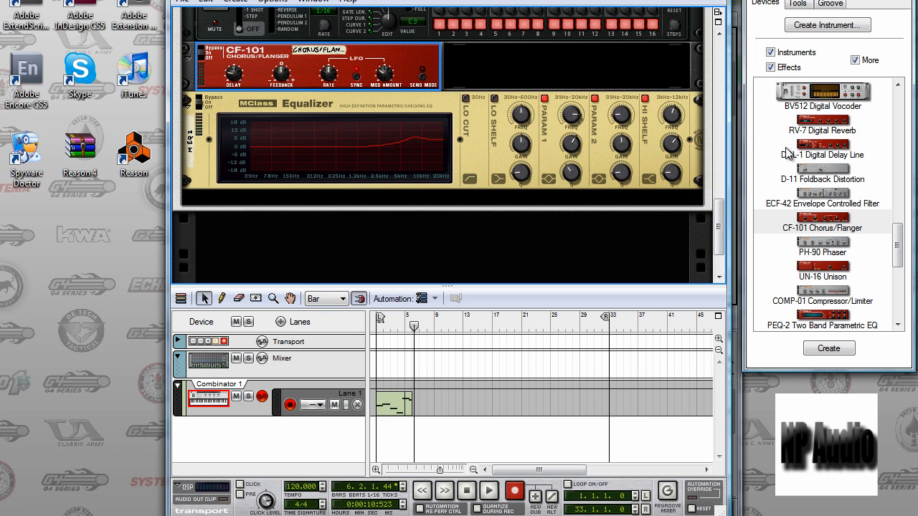
left_click_drag(896, 248, 894, 195)
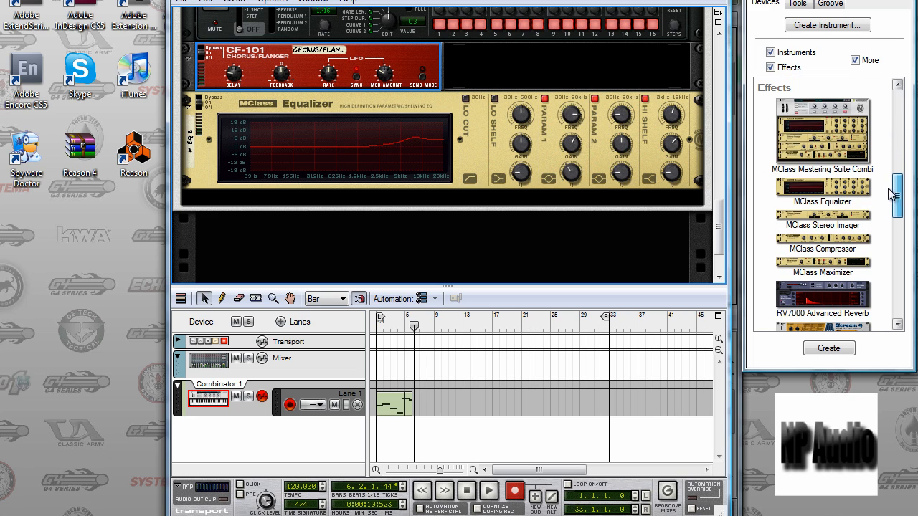
left_click(522, 118)
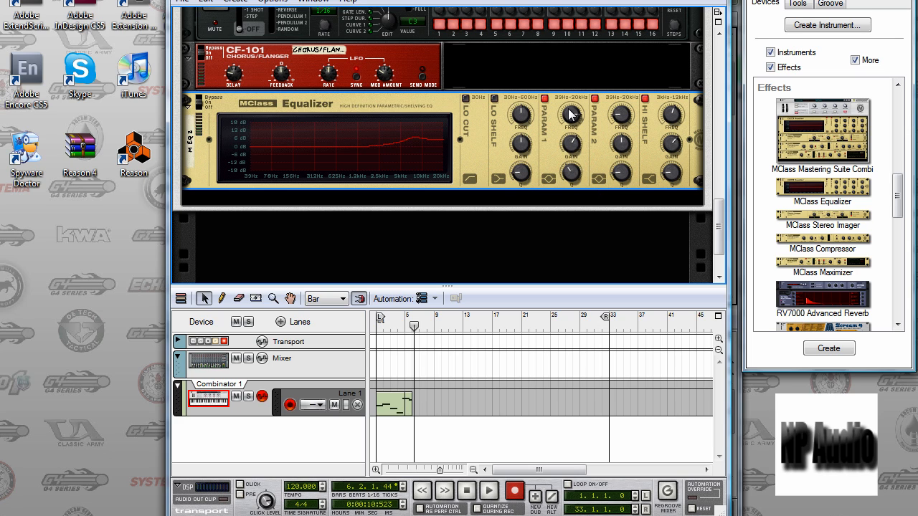
mouse_move(574, 117)
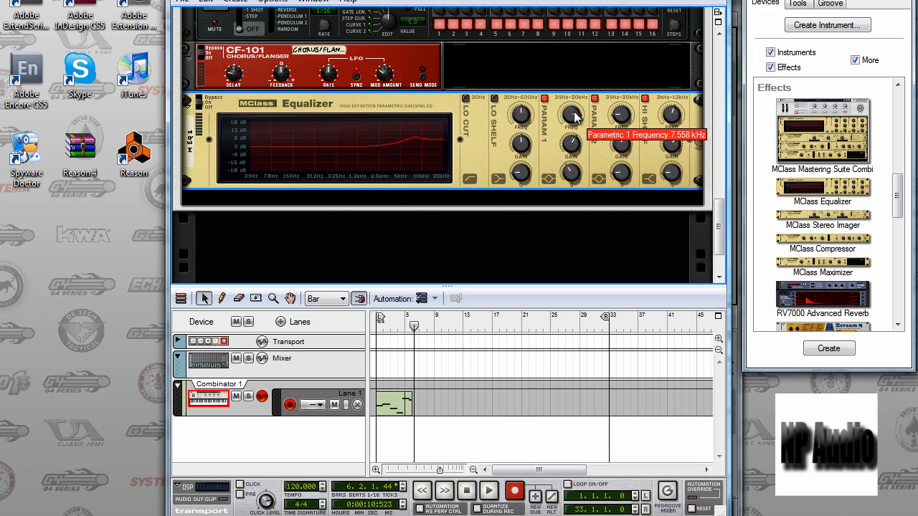
mouse_move(574, 146)
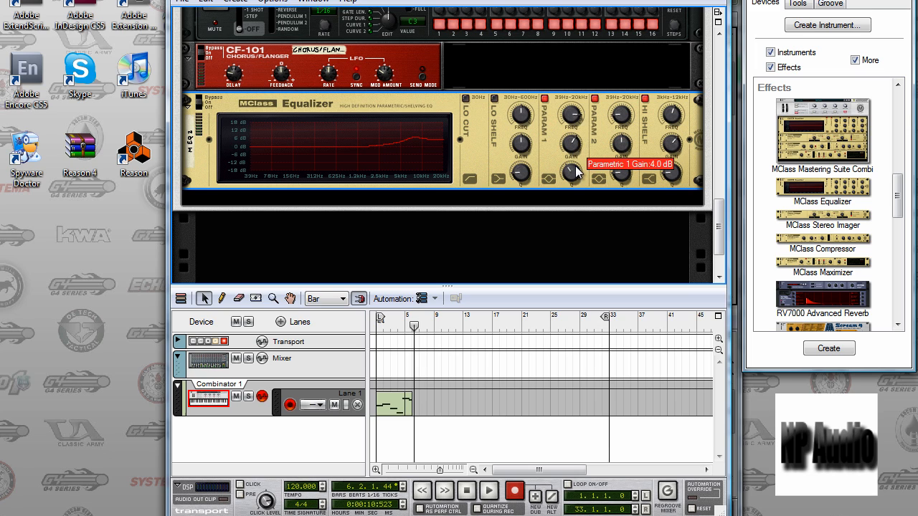
mouse_move(575, 167)
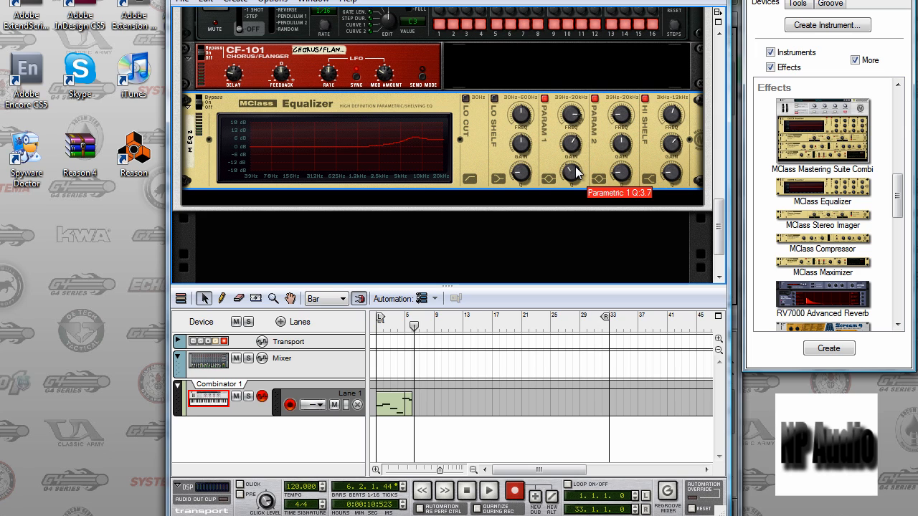
Examine the frequency, gain and Q of the MClass Equalizer's Param 2 and Hi Shelf bands.
mouse_move(631, 110)
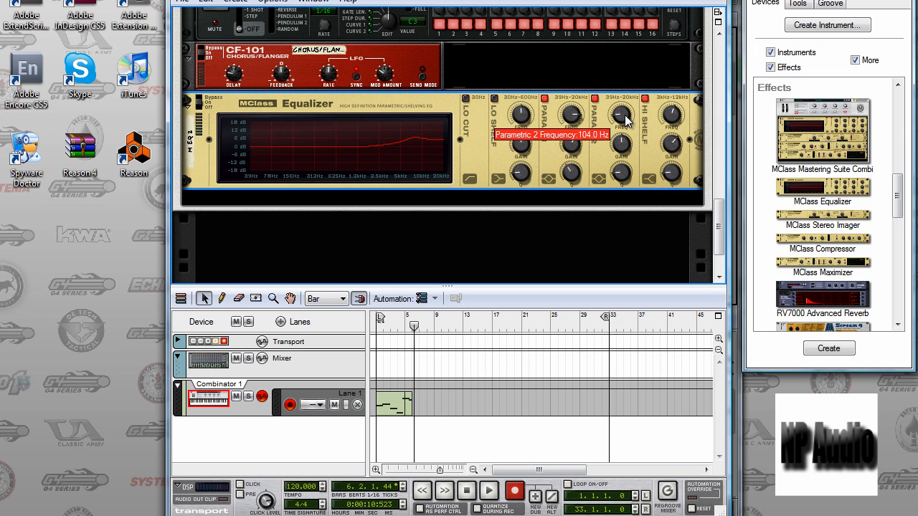
mouse_move(621, 145)
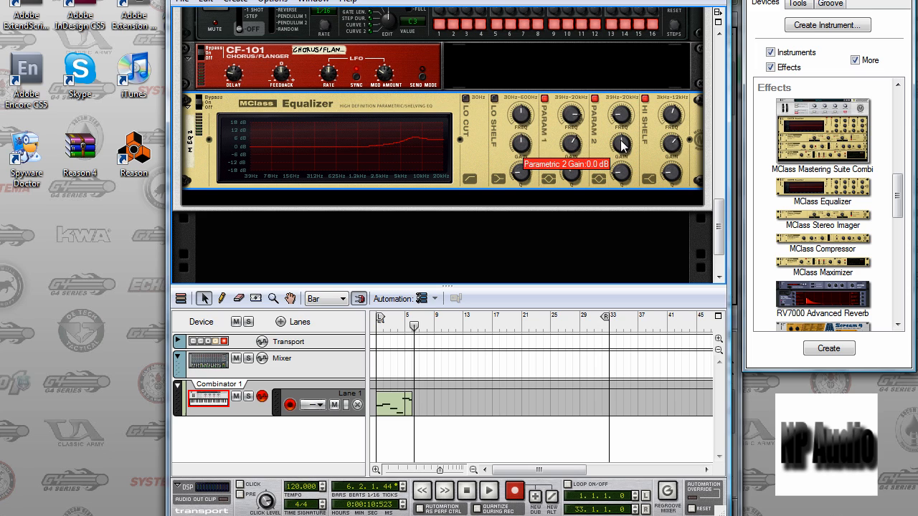
mouse_move(625, 185)
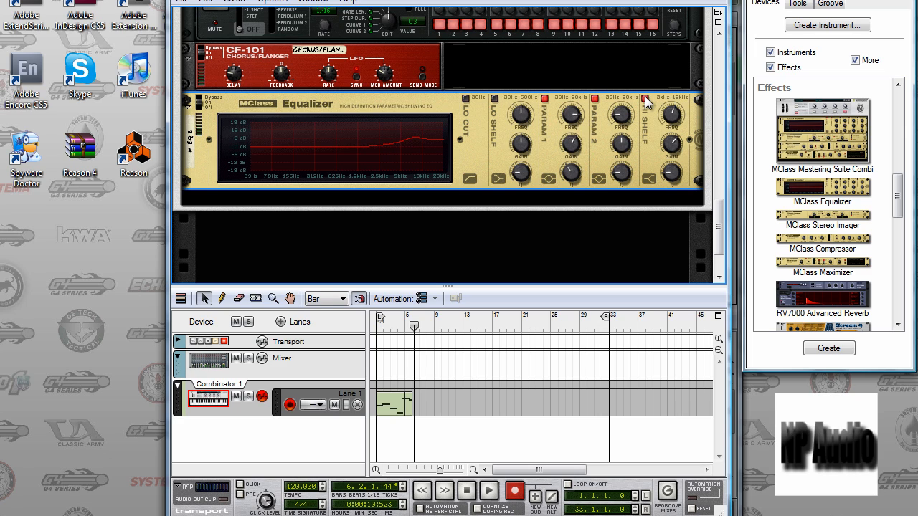
mouse_move(672, 117)
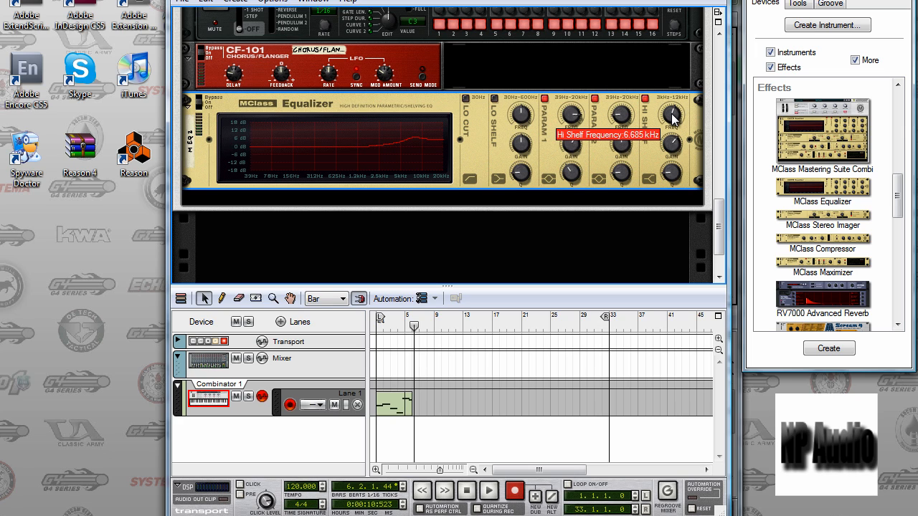
mouse_move(674, 144)
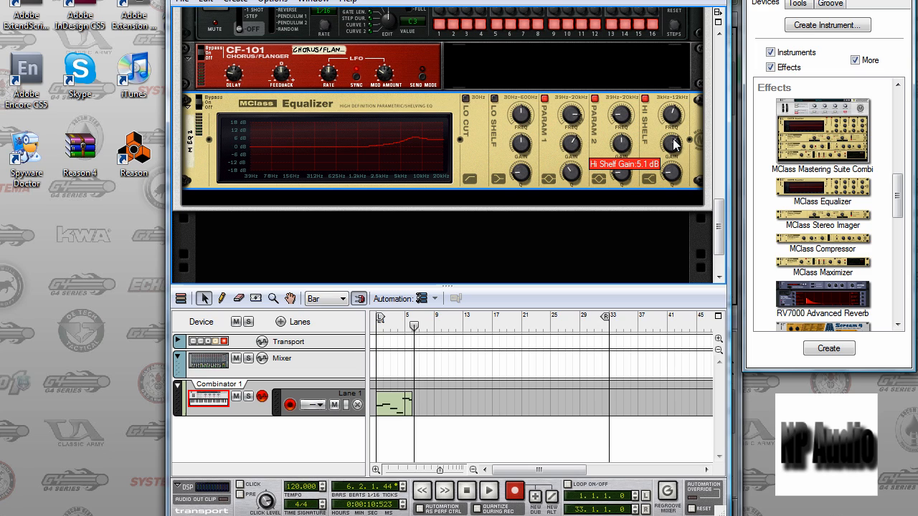
mouse_move(674, 178)
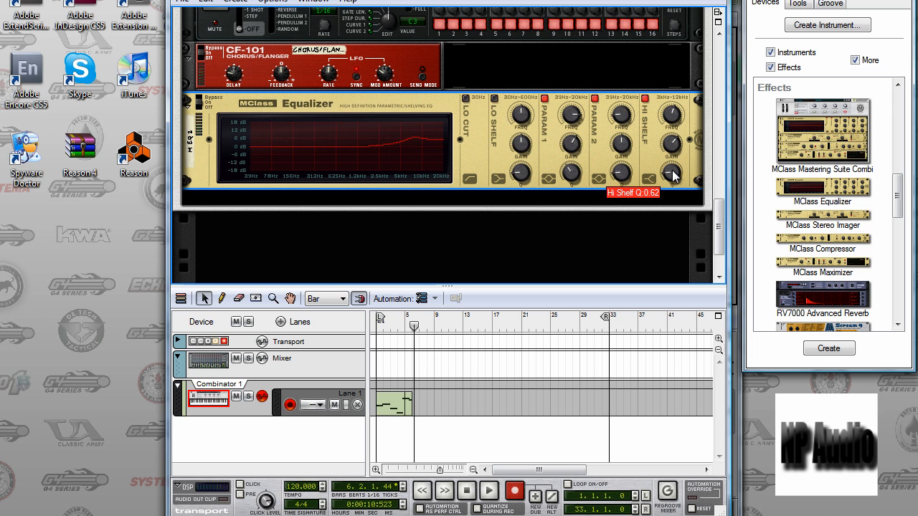
Raise the Combinator 1 channel fader in the mixer while playing the recorded clip from the start of the song.
left_click_drag(719, 220, 716, 58)
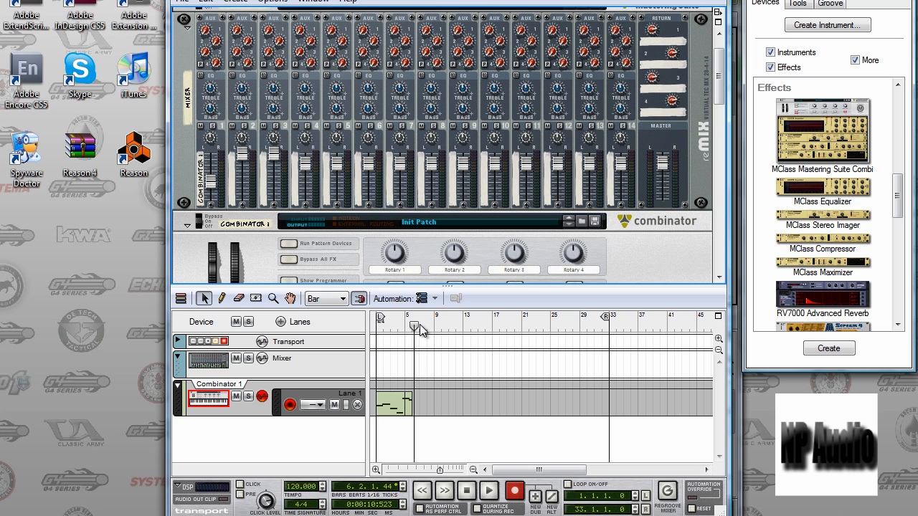
left_click_drag(415, 326, 330, 345)
key("space")
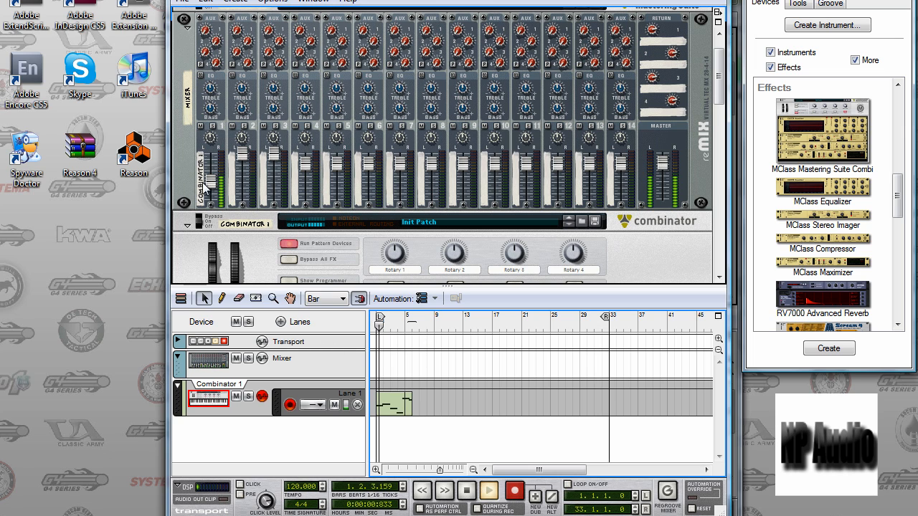
mouse_move(209, 183)
left_mouse_down()
mouse_move(212, 134)
mouse_move(218, 167)
left_mouse_up()
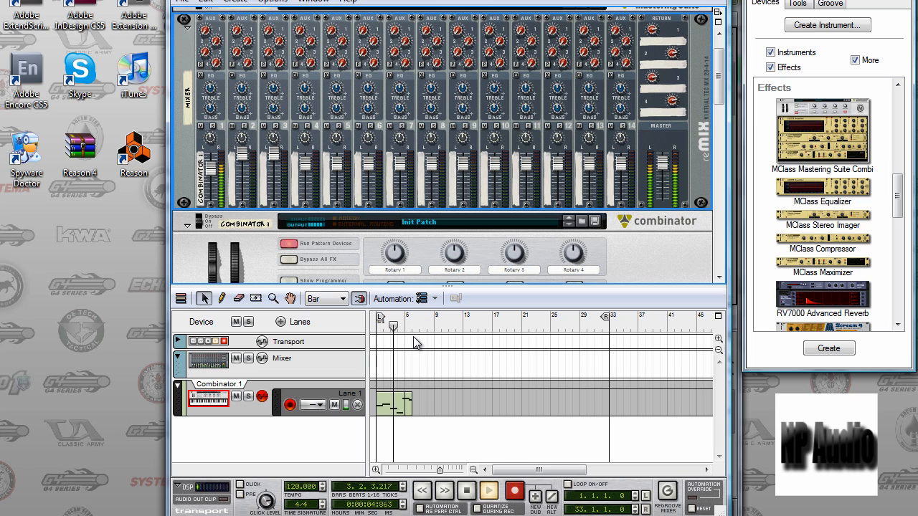
key("space")
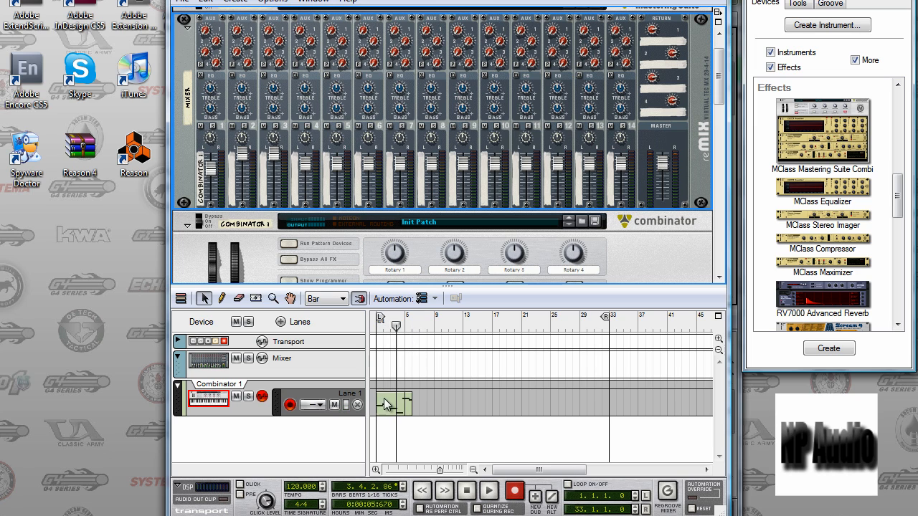
Delete the recorded note clip from Lane 1 of the Combinator 1 track.
left_click(388, 407)
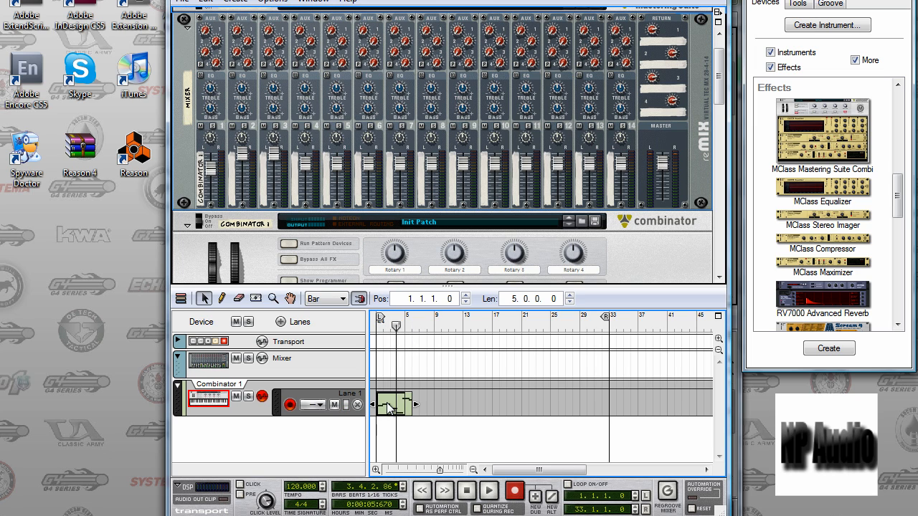
key("Delete")
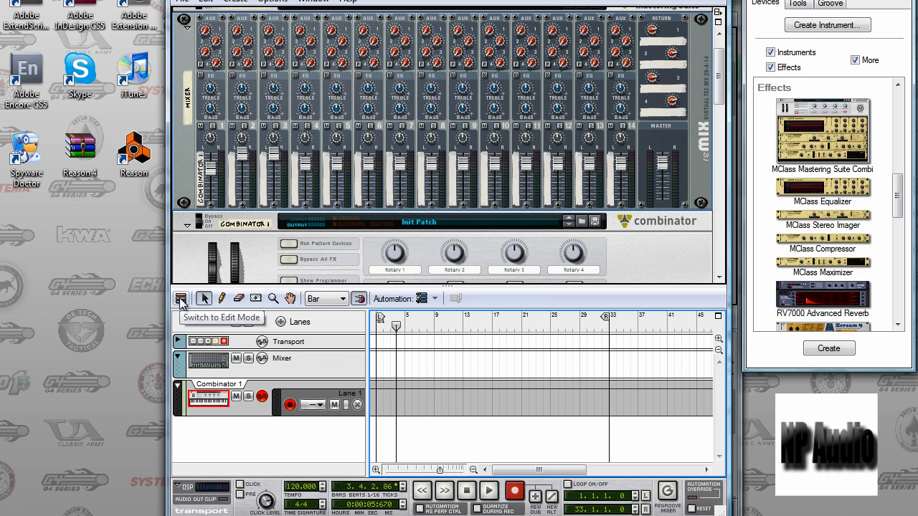
Open Combinator 1's Lane 1 for note editing and audition keys on its piano keyboard with the Pencil tool.
left_click(180, 298)
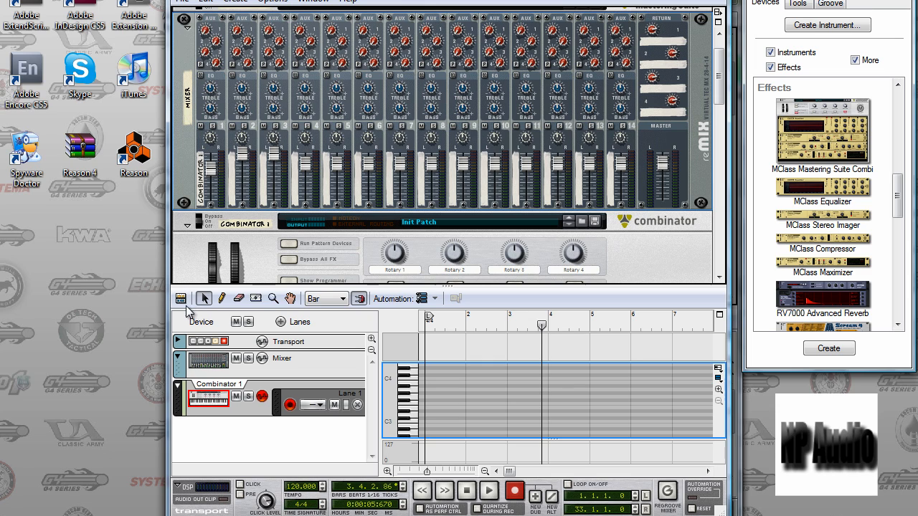
left_click(222, 300)
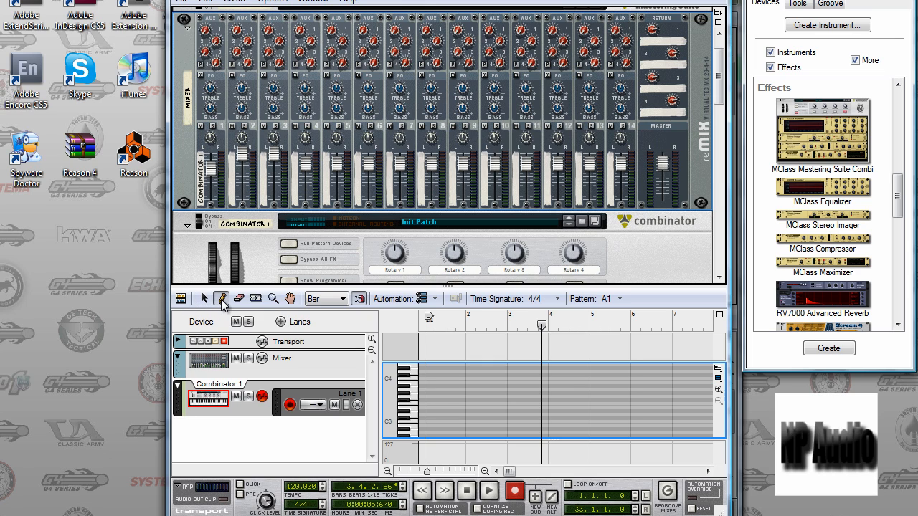
left_click(412, 394)
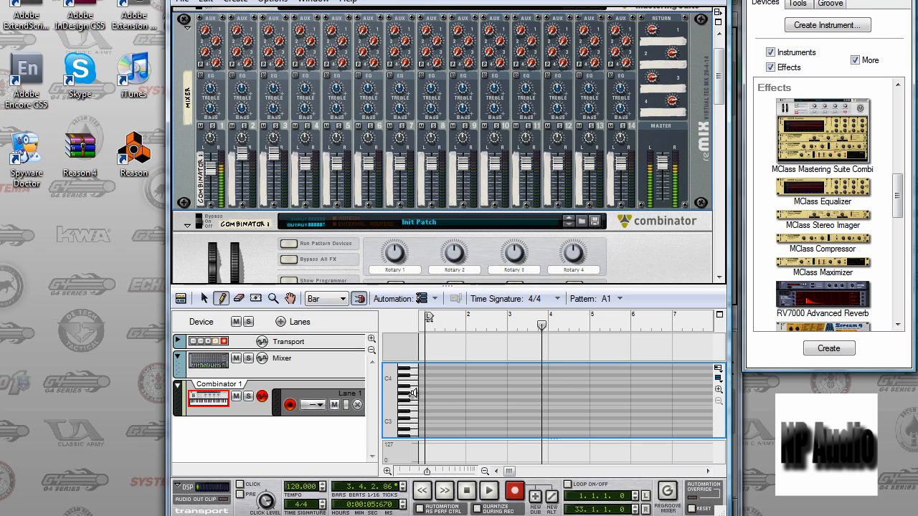
left_click(417, 413)
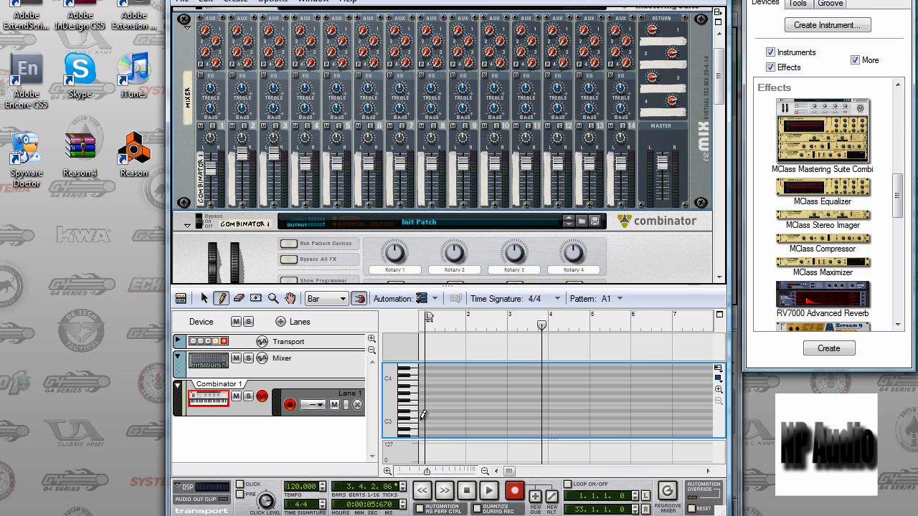
Draw a five-note melody across bars 1 to 3 of Lane 1, ending with a short A3 note, and play it.
left_click_drag(423, 415, 514, 411)
double_click(515, 411)
mouse_move(428, 417)
left_mouse_down()
mouse_move(521, 399)
mouse_move(538, 427)
left_mouse_up()
left_click(524, 428)
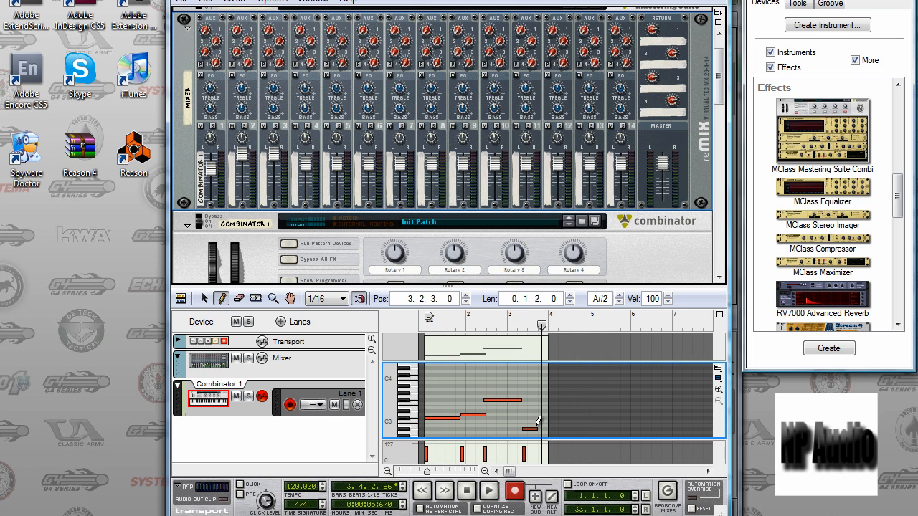
left_click(544, 390)
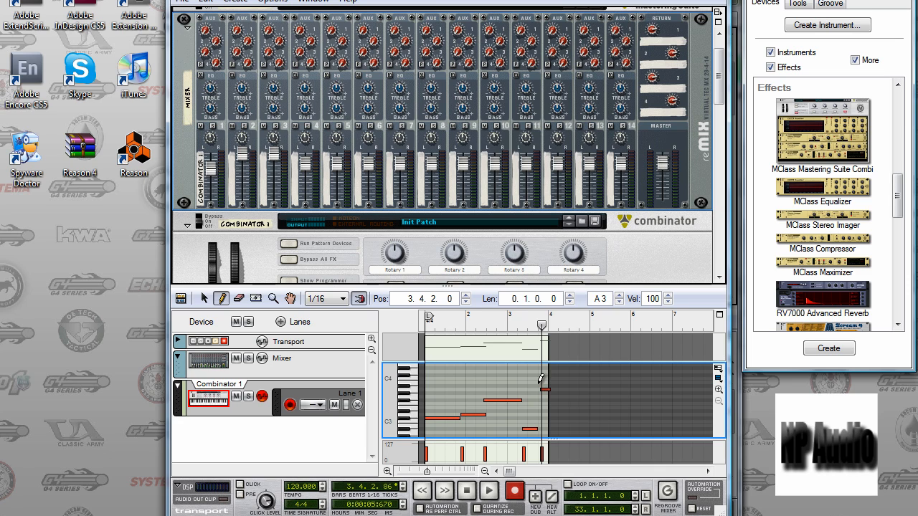
key("space")
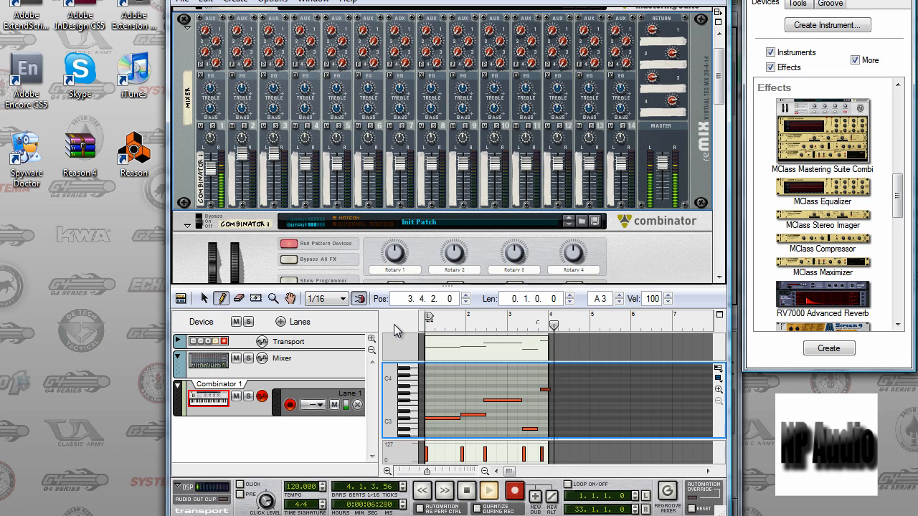
key("space")
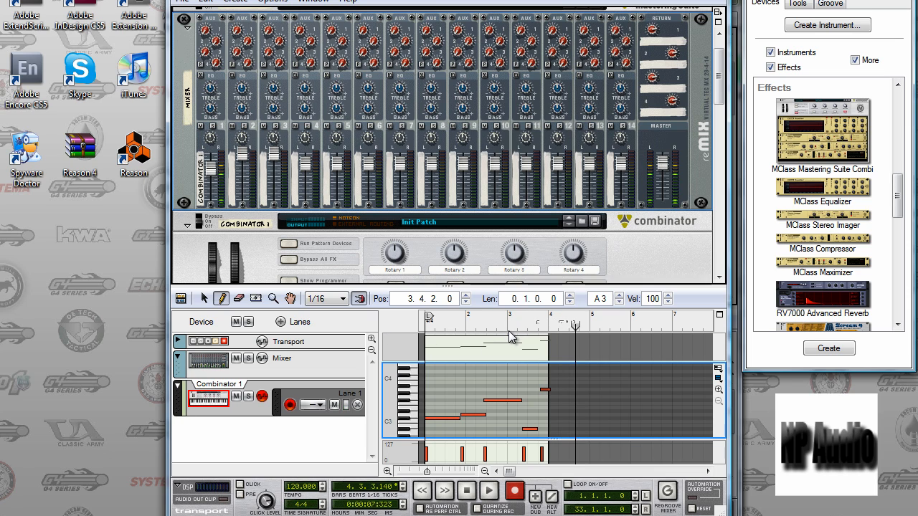
Undo the drawn melody, the earlier clip deletion and the fader raise, and return the sequencer to the arrangement view.
key("ctrl+z")
key("ctrl+z")
key("ctrl+z")
key("ctrl+z")
key("shift+Tab")
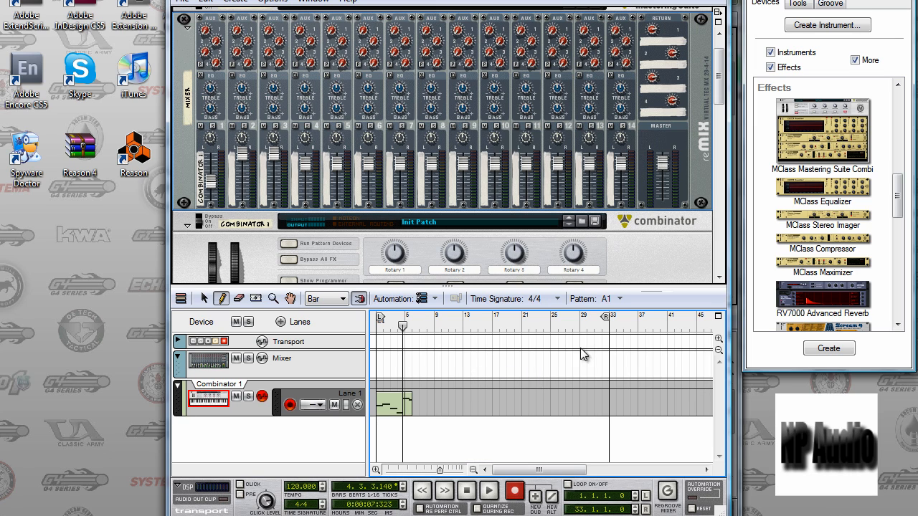
Play the Combinator 1 clip from the start of the song through its end.
left_click_drag(403, 327, 309, 335)
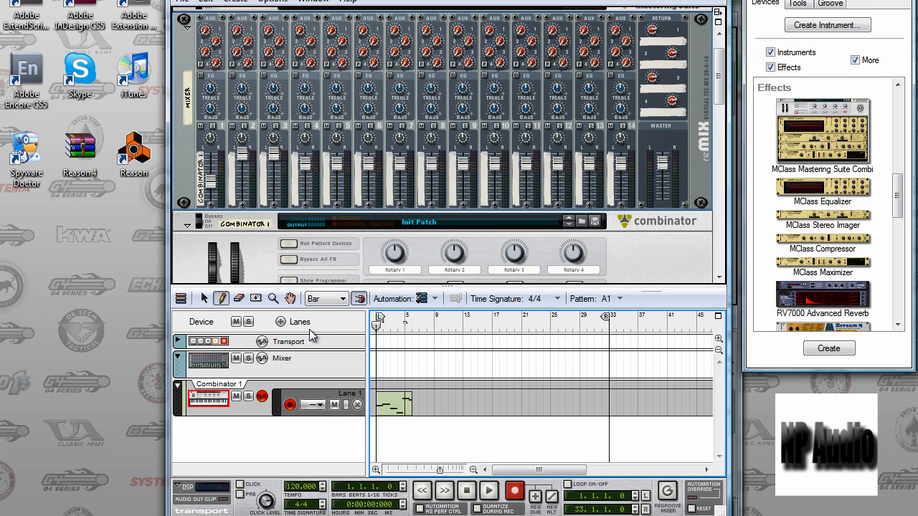
key("space")
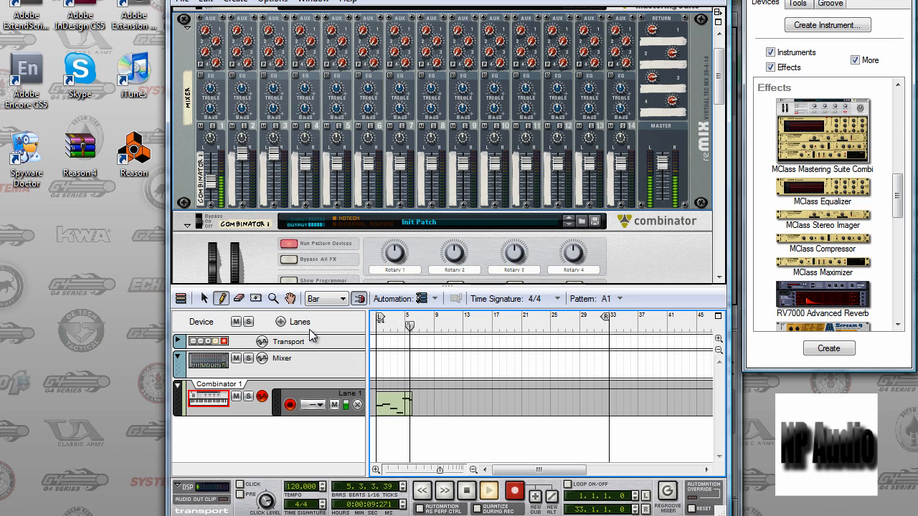
key("space")
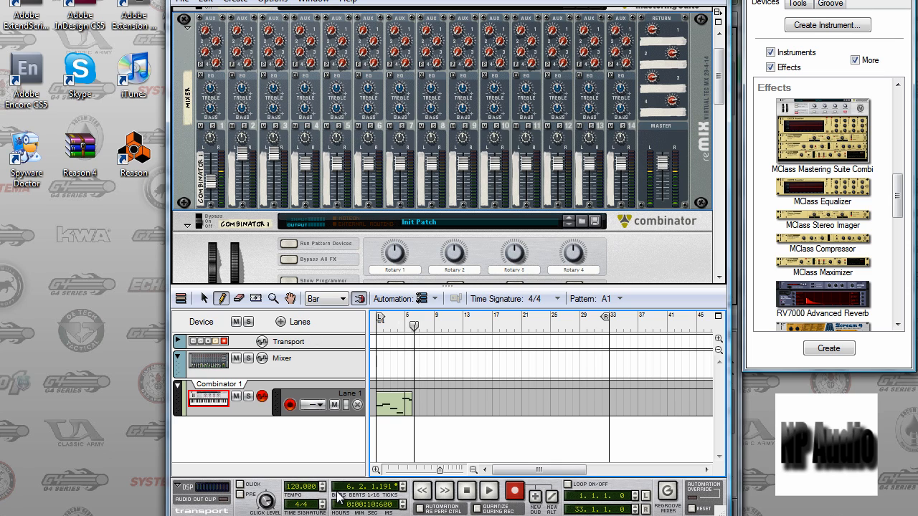
Examine the cable routing between Thor, the CF-101 chorus and the MClass Equalizer on the rack's rear, and return to Thor's front.
mouse_move(274, 515)
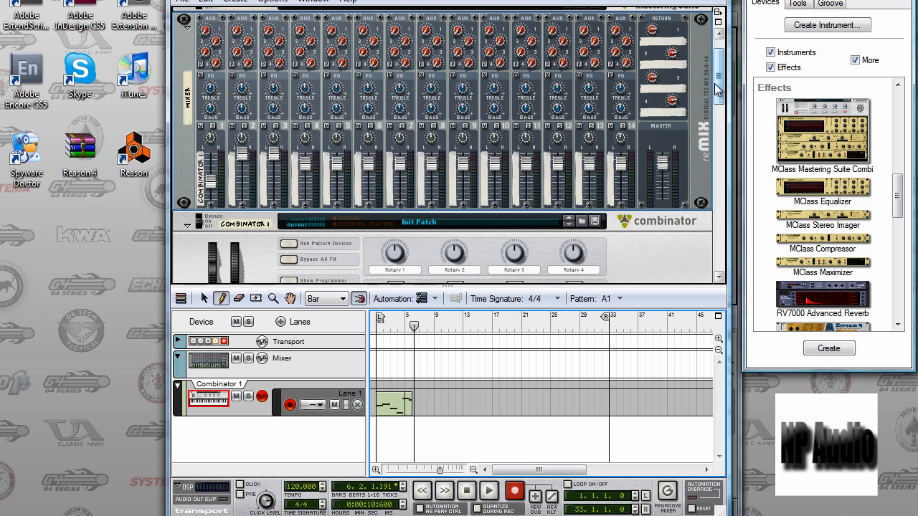
key("Tab")
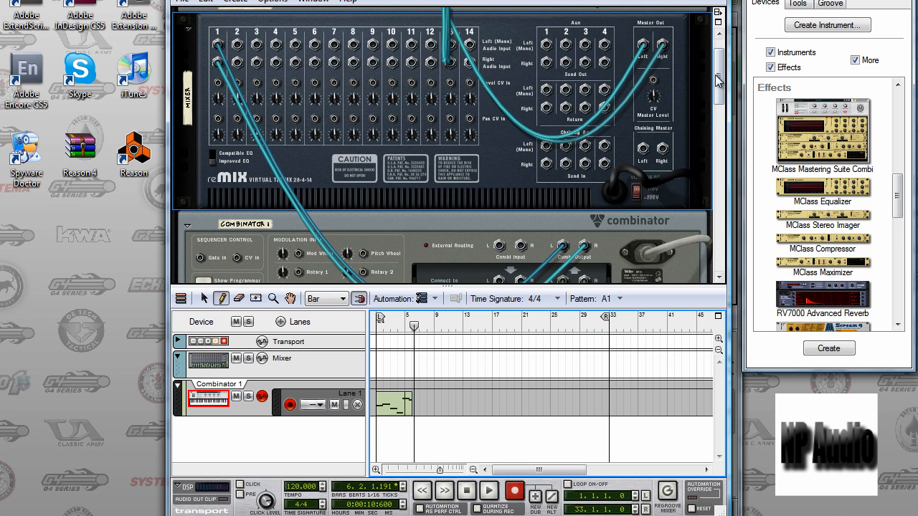
left_click_drag(715, 75, 713, 201)
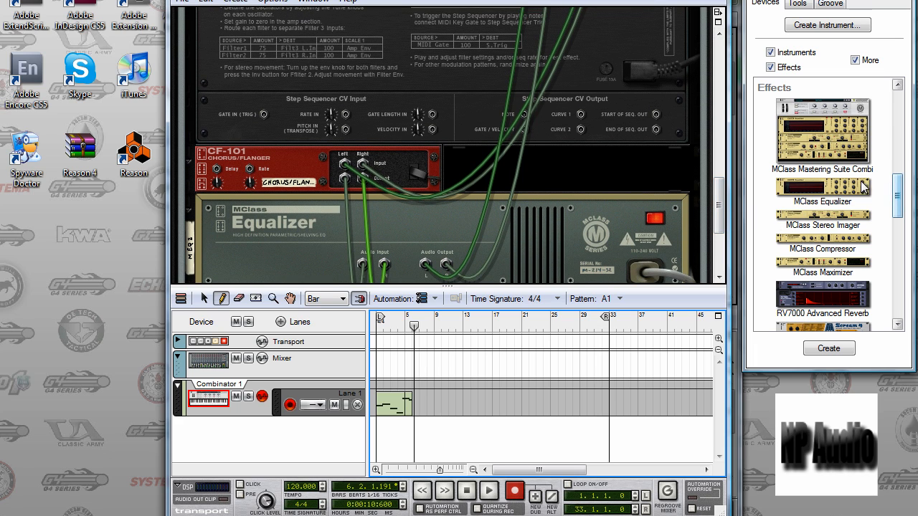
left_click(367, 170)
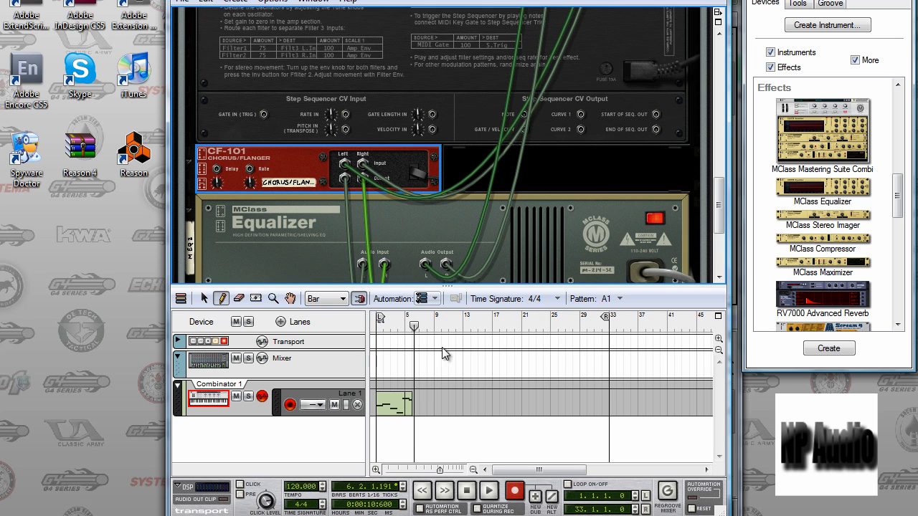
key("Tab")
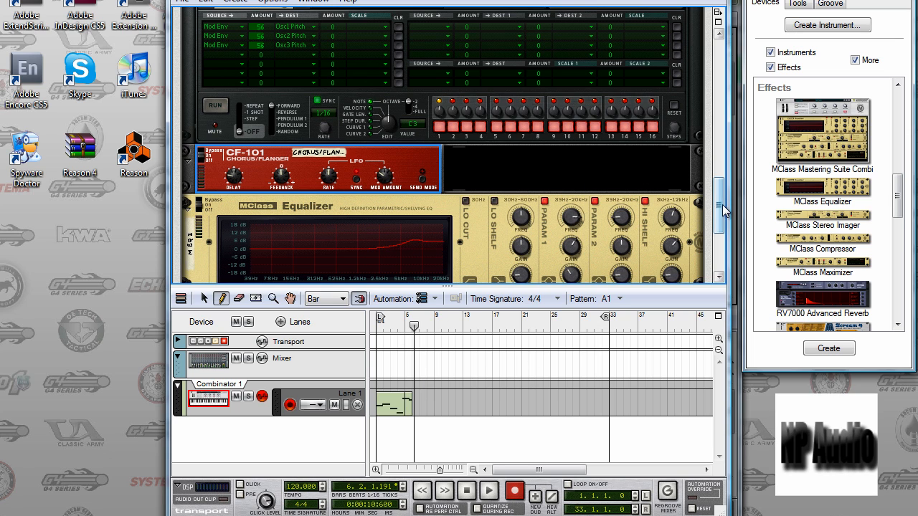
left_click_drag(724, 209, 723, 162)
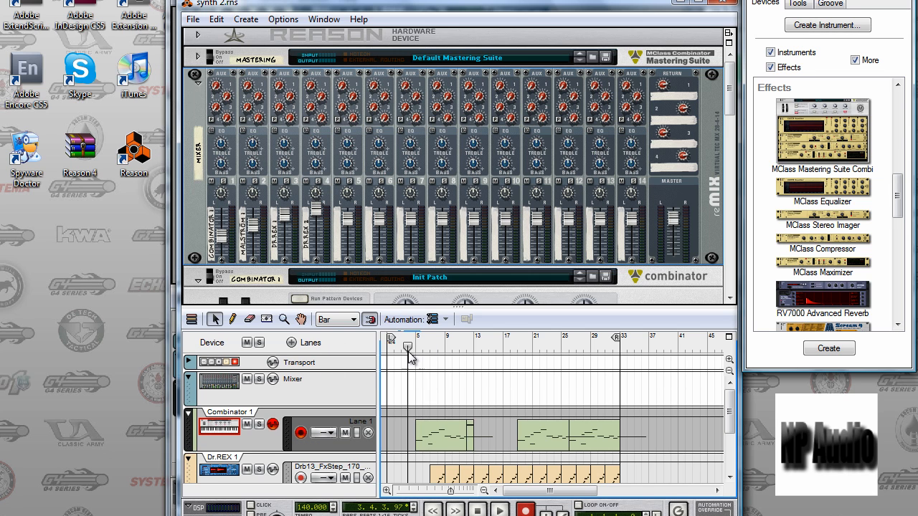
Switch to the synth 2.rns song and look over its Combinator, Dr.REX and Malström tracks in the sequencer.
left_click_drag(407, 349, 359, 357)
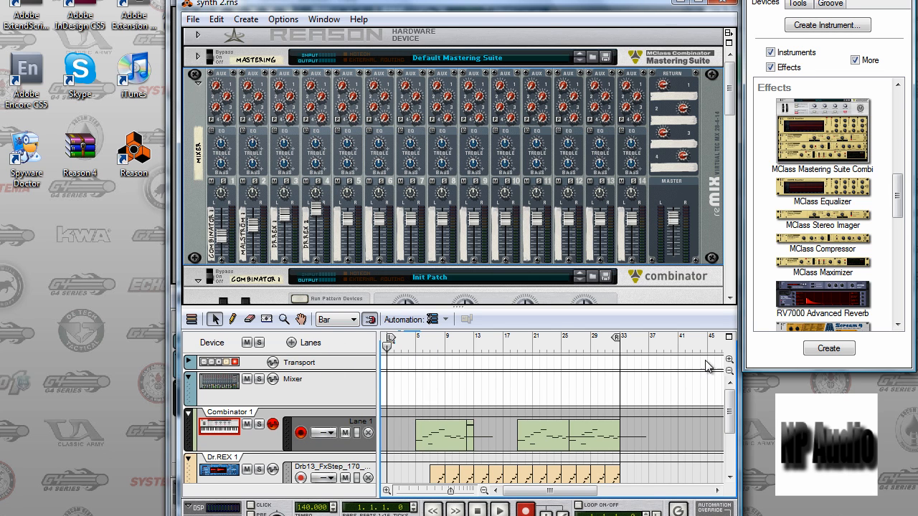
mouse_move(730, 398)
left_mouse_down()
mouse_move(730, 448)
mouse_move(727, 425)
mouse_move(727, 437)
left_mouse_up()
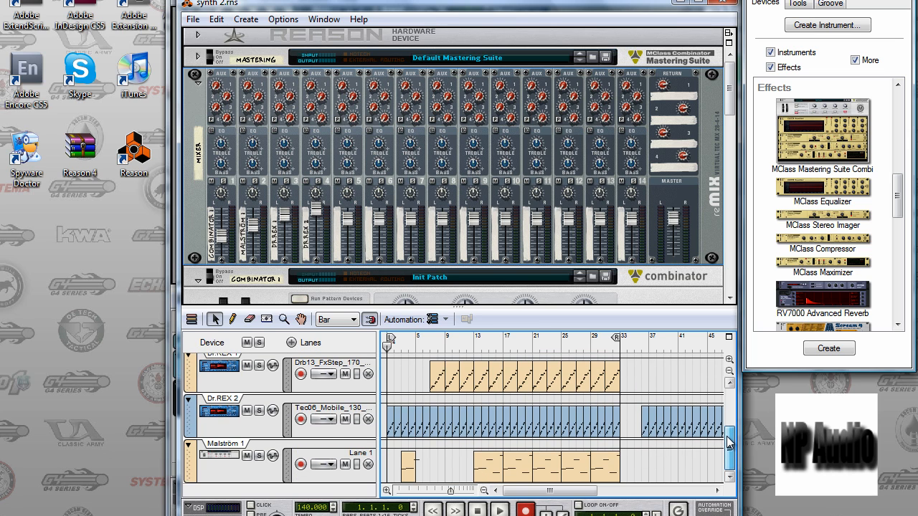